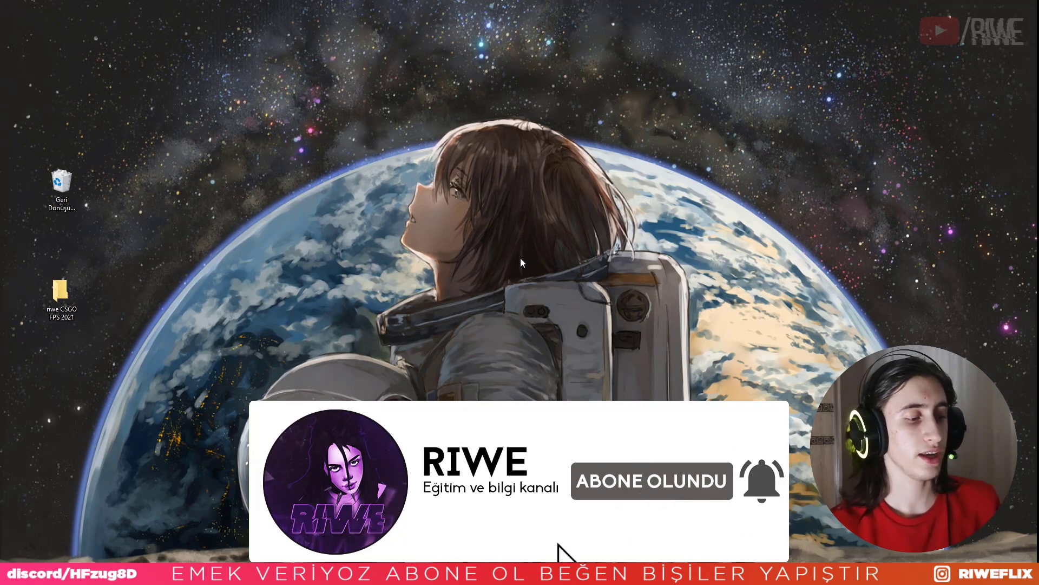
# Open the restore point settings in System Properties and confirm that system protection is turned on for drive C:
pyautogui.press('super')
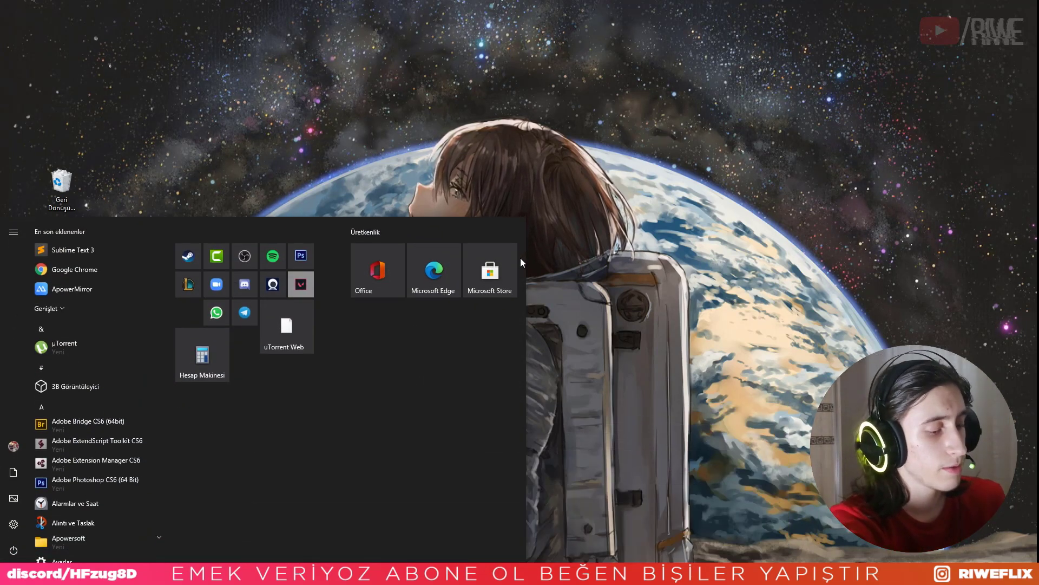
pyautogui.write('geri yü')
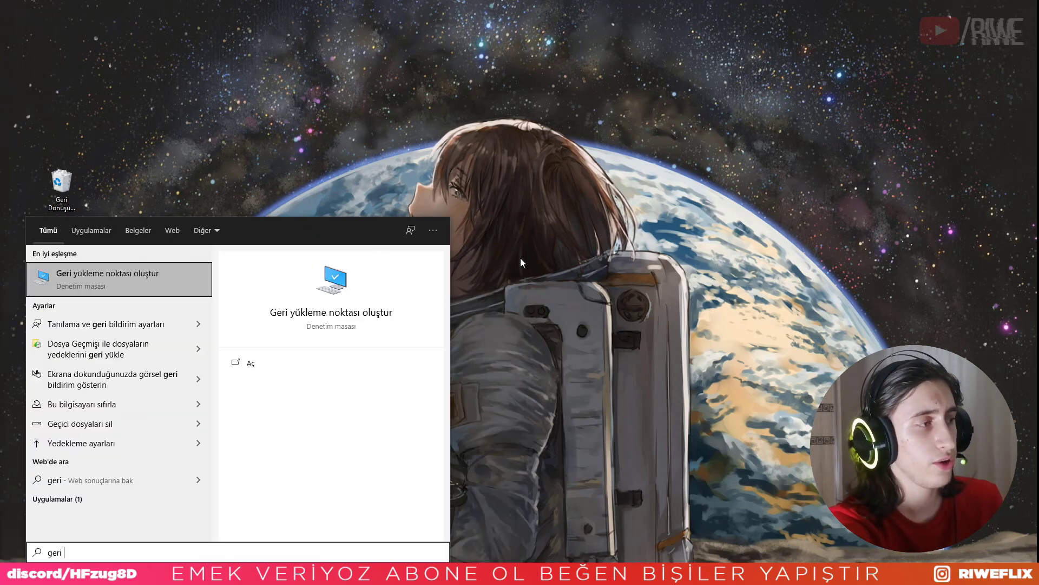
pyautogui.click(118, 276)
pyautogui.moveTo(195, 110); pyautogui.dragTo(491, 126)
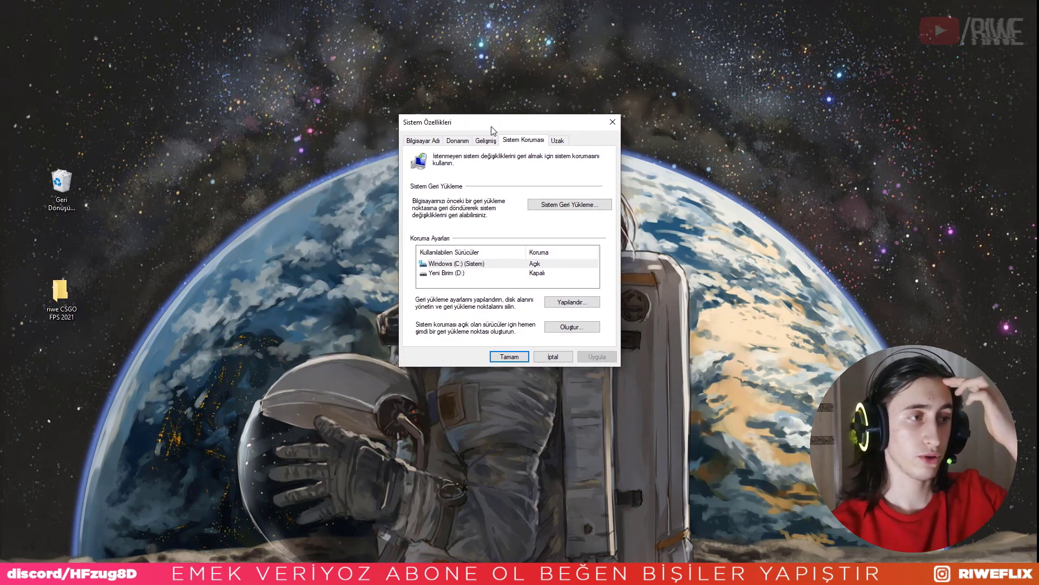
pyautogui.click(447, 264)
pyautogui.click(563, 302)
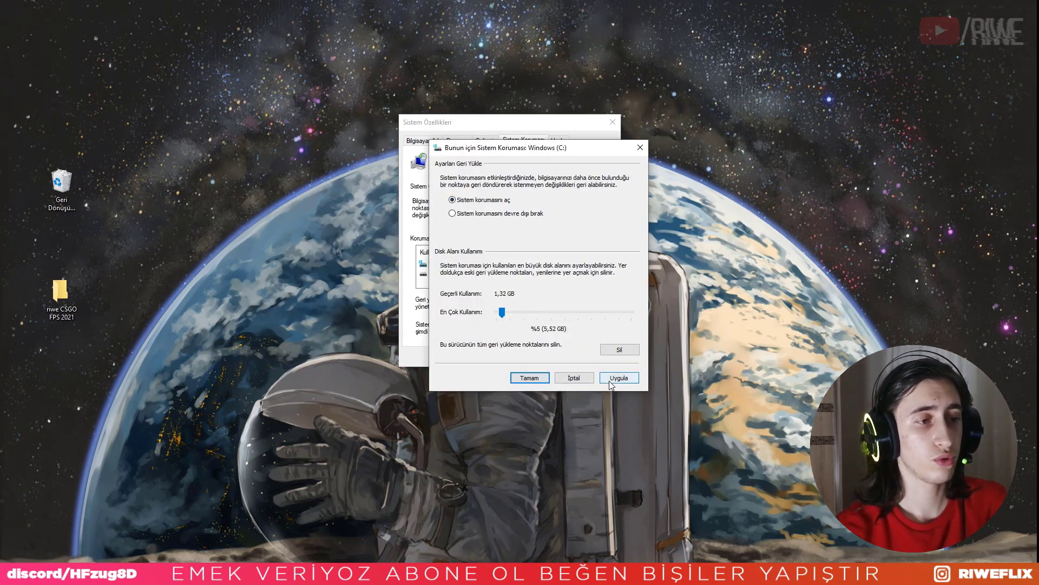
pyautogui.click(513, 377)
# Create a system restore point named csgobackup
pyautogui.click(573, 327)
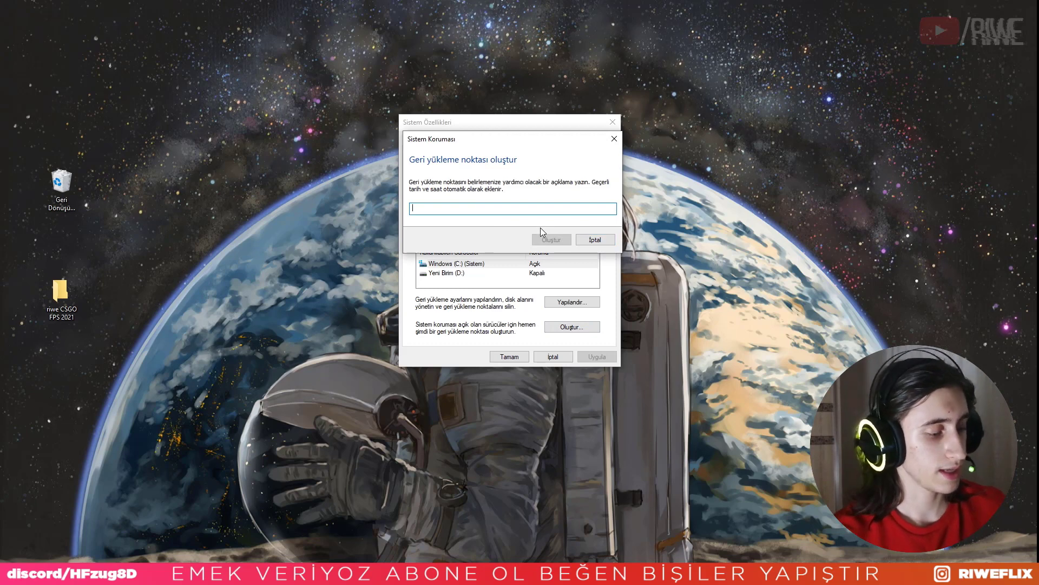
pyautogui.write('csgobackup')
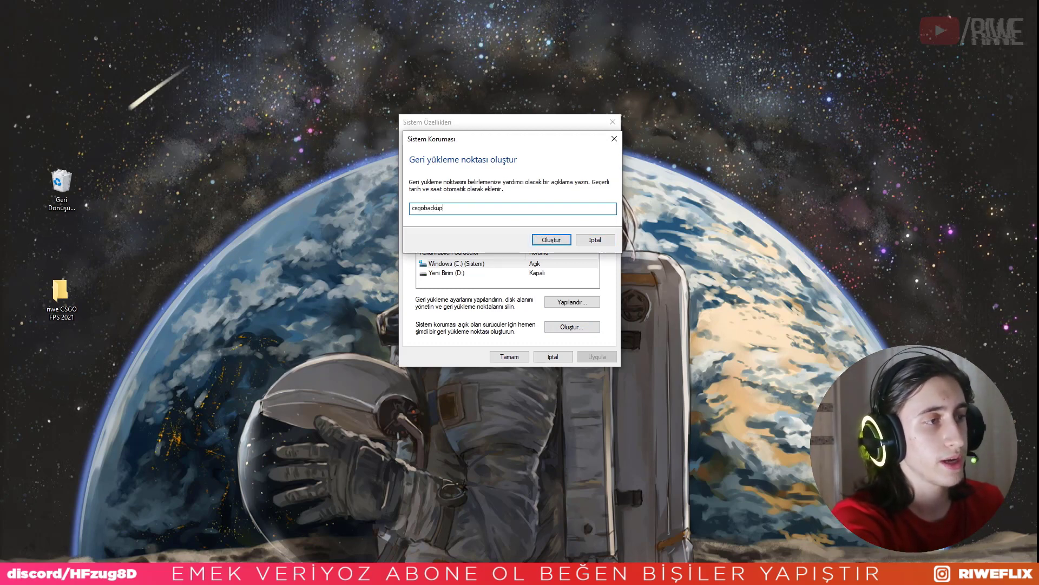
pyautogui.click(544, 239)
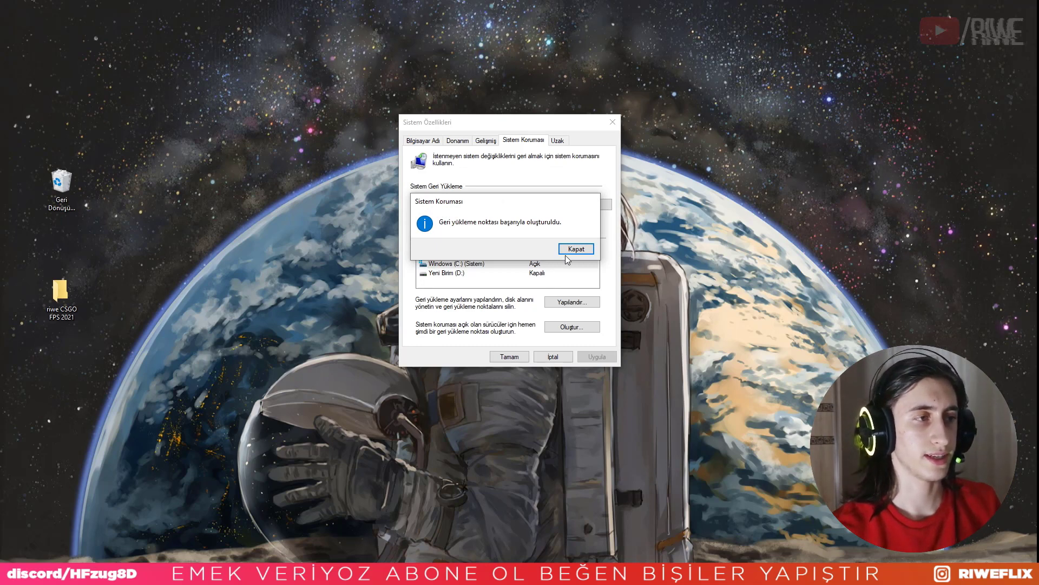
pyautogui.click(577, 250)
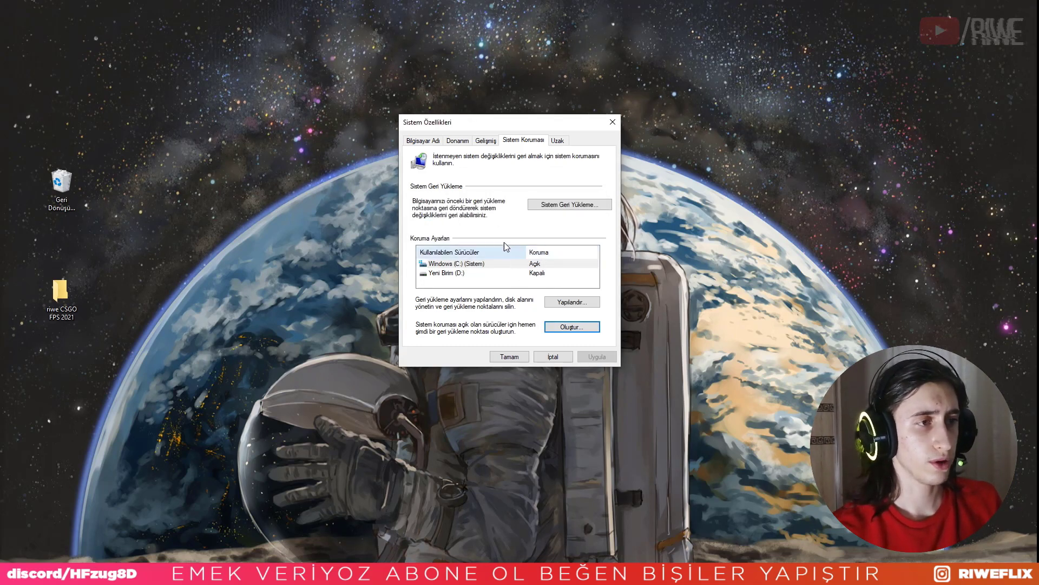
# View the System Restore wizard without restoring anything, and close System Properties
pyautogui.click(566, 208)
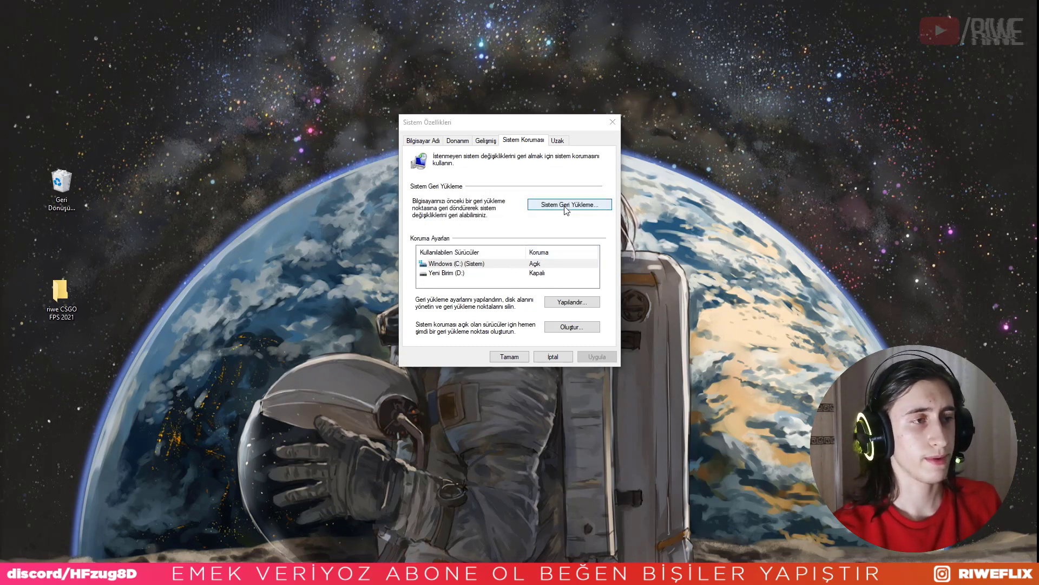
pyautogui.click(638, 401)
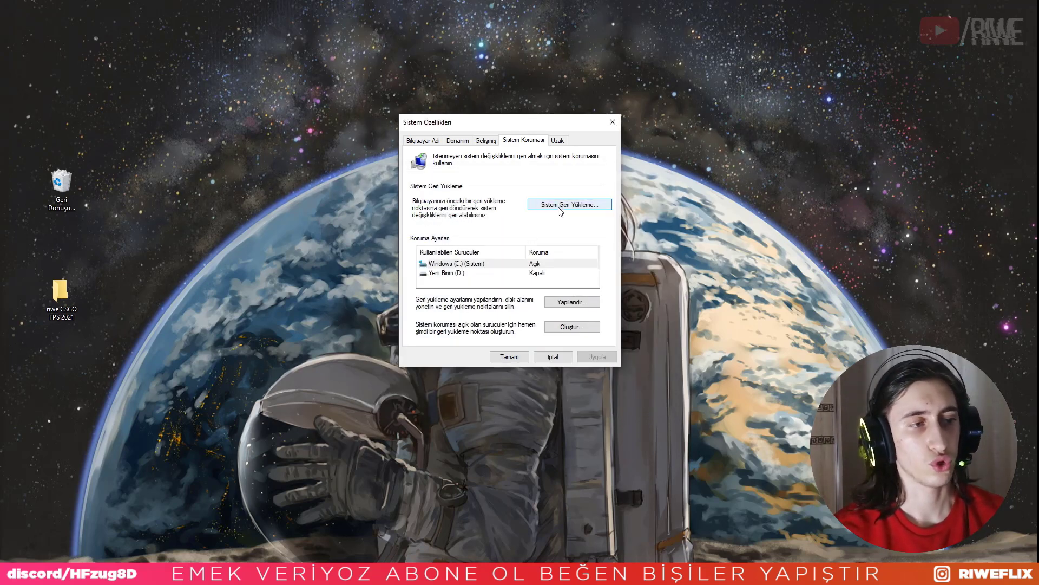
pyautogui.click(553, 357)
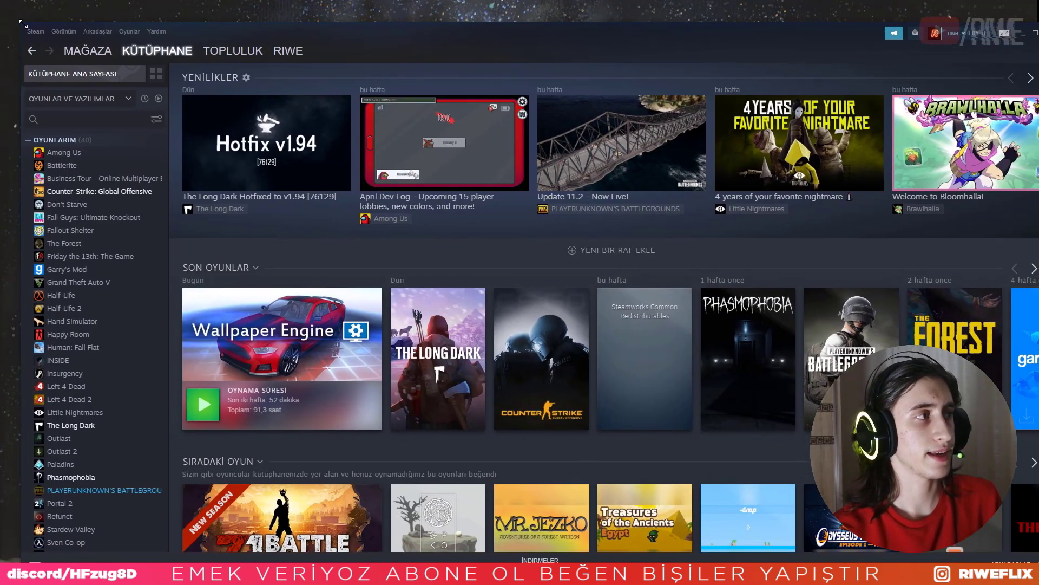
# Switch to Steam, shrink its window, and open the properties of Counter-Strike: Global Offensive from the library
pyautogui.moveTo(22, 23); pyautogui.dragTo(424, 148)
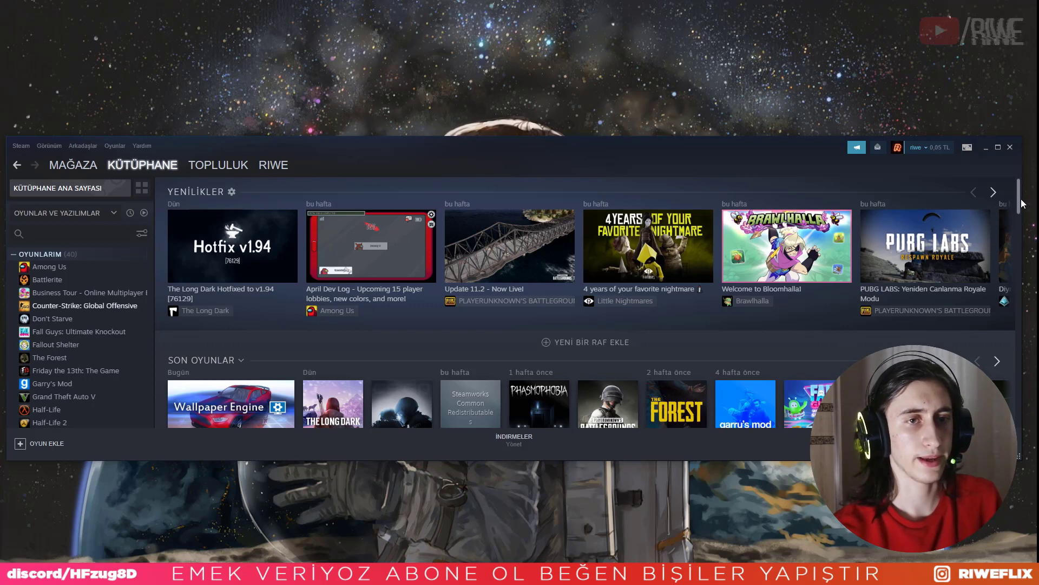
pyautogui.click(335, 301)
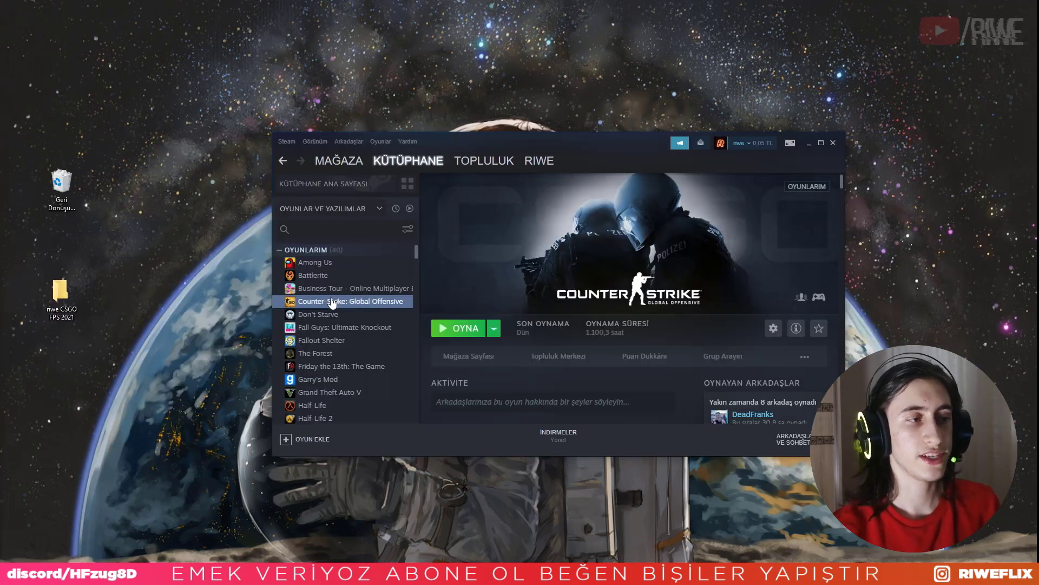
pyautogui.rightClick(332, 302)
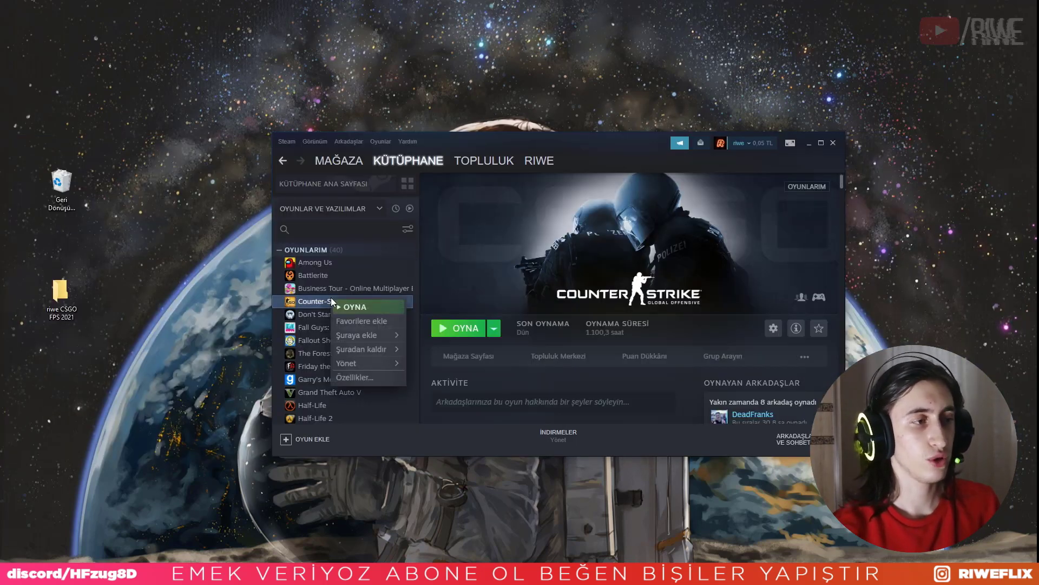
pyautogui.click(355, 378)
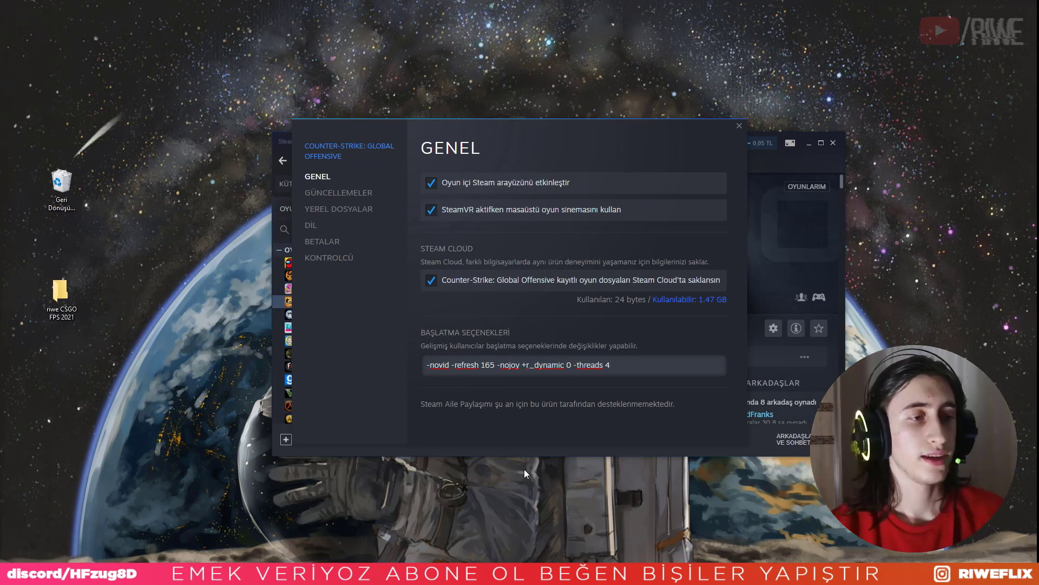
# Check the CPU's core and logical processor counts in Task Manager for the -threads launch option, and close Task Manager
pyautogui.moveTo(615, 366); pyautogui.dragTo(574, 366)
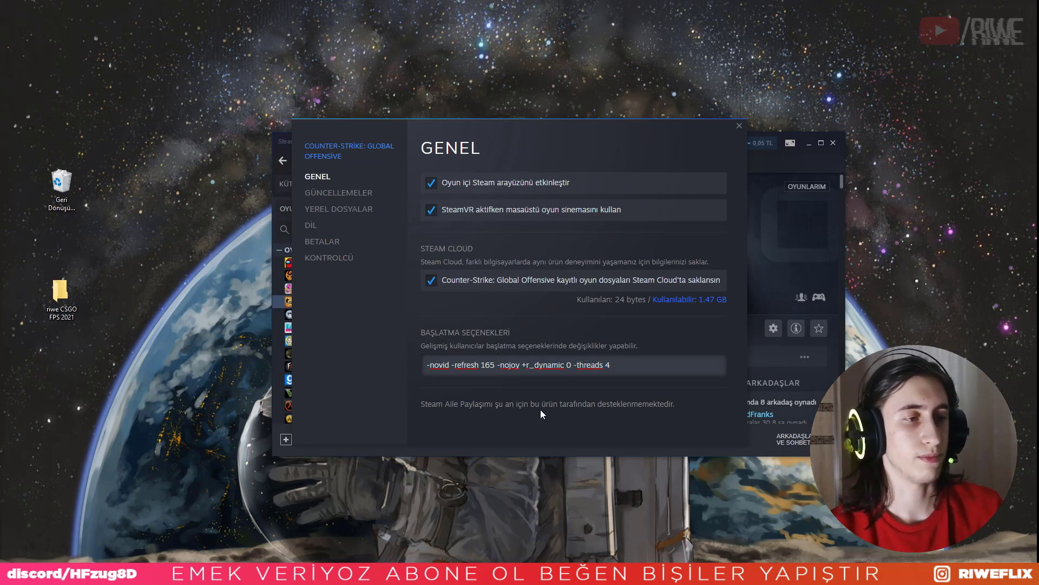
pyautogui.rightClick(417, 562)
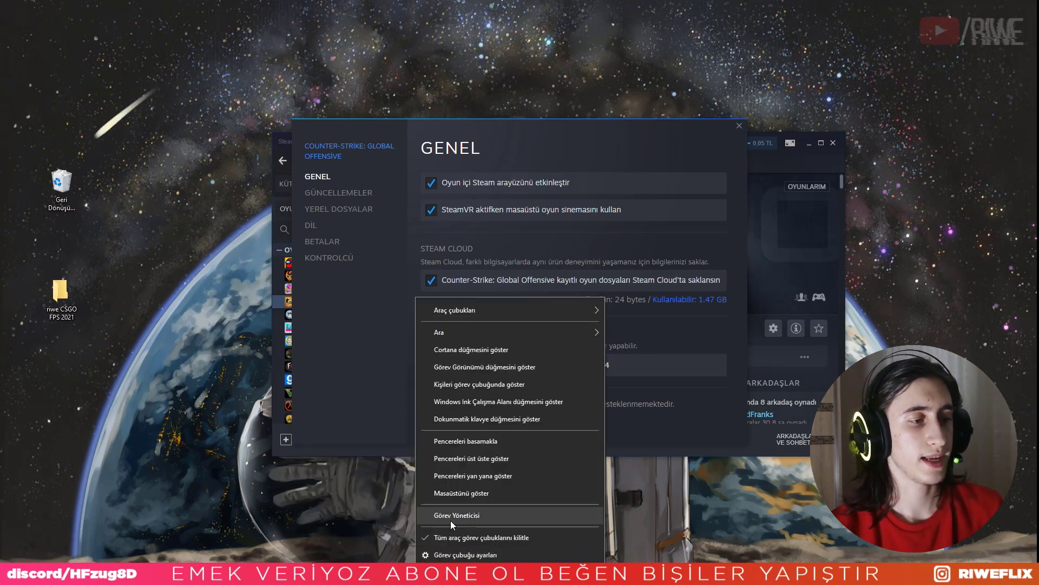
pyautogui.click(451, 516)
pyautogui.click(455, 171)
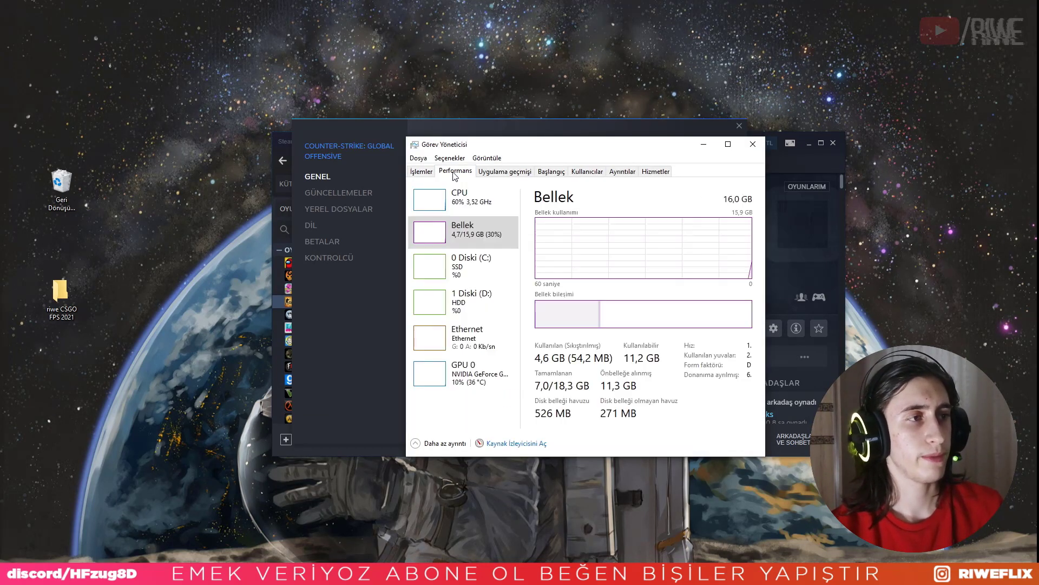
pyautogui.click(466, 199)
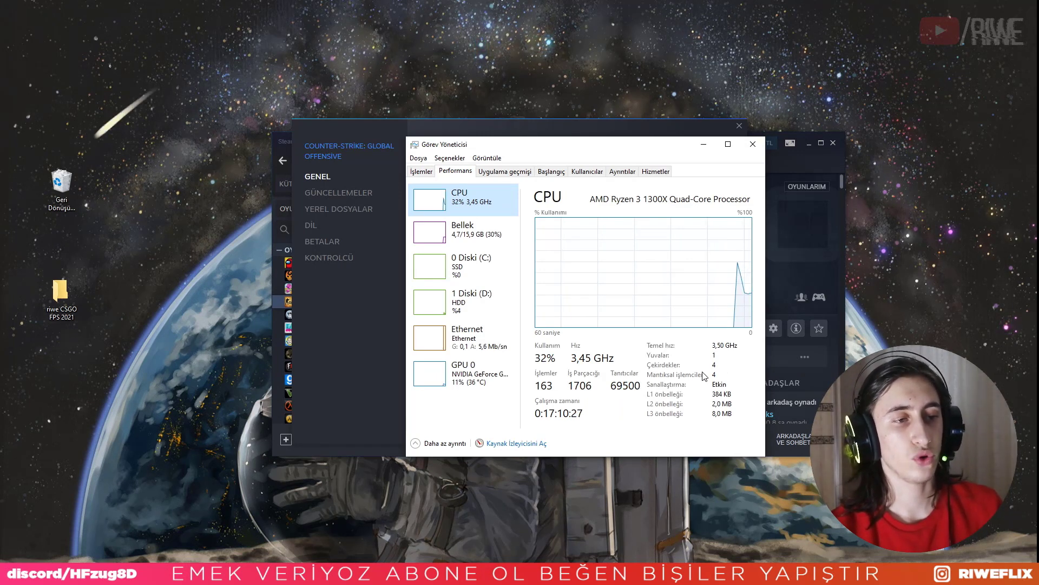
pyautogui.click(752, 144)
# Append -fullscreen to the end of the game's launch options
pyautogui.click(616, 366)
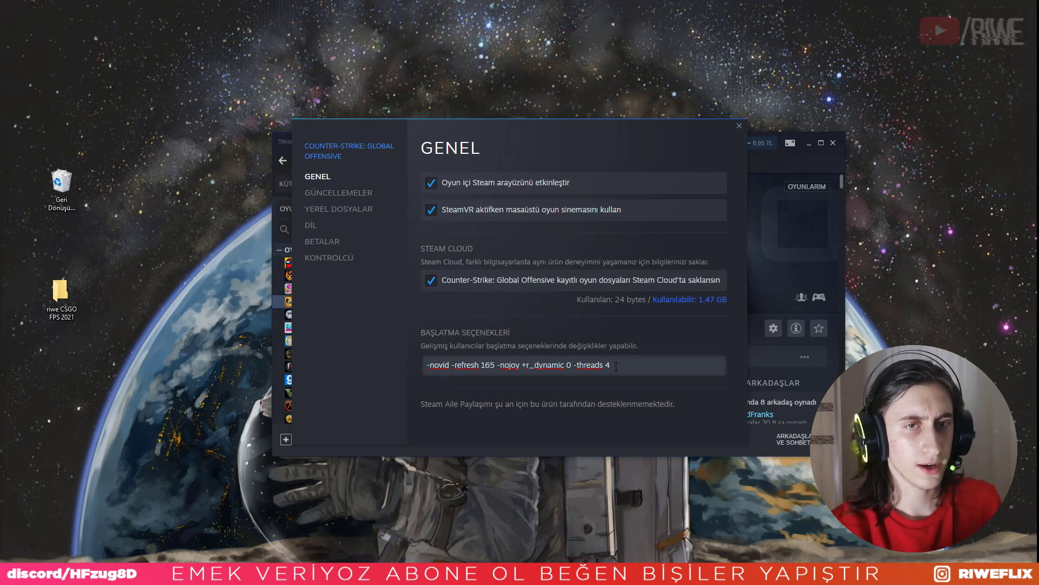
pyautogui.write('-fullsc')
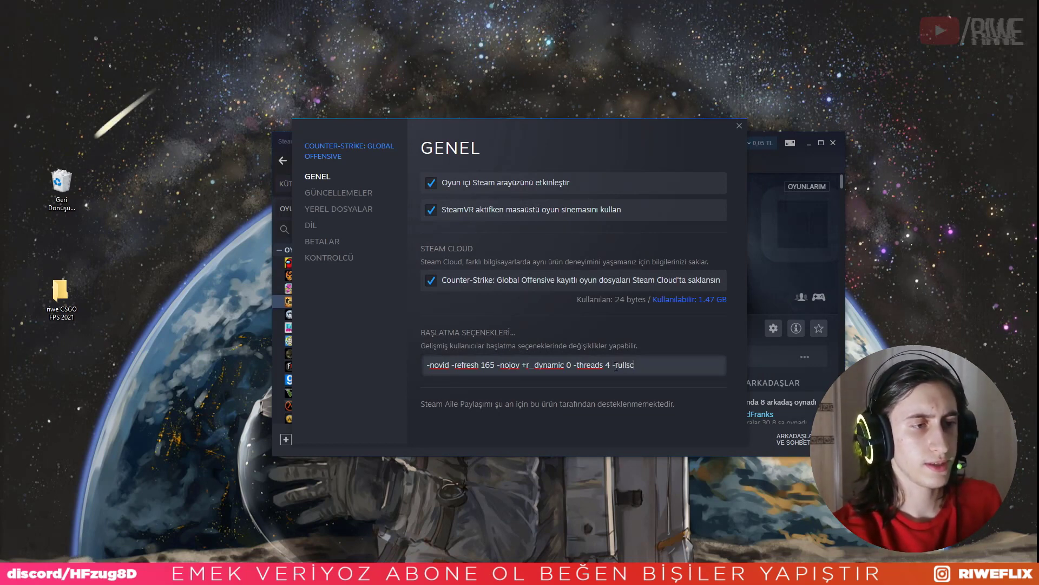
pyautogui.write('reen')
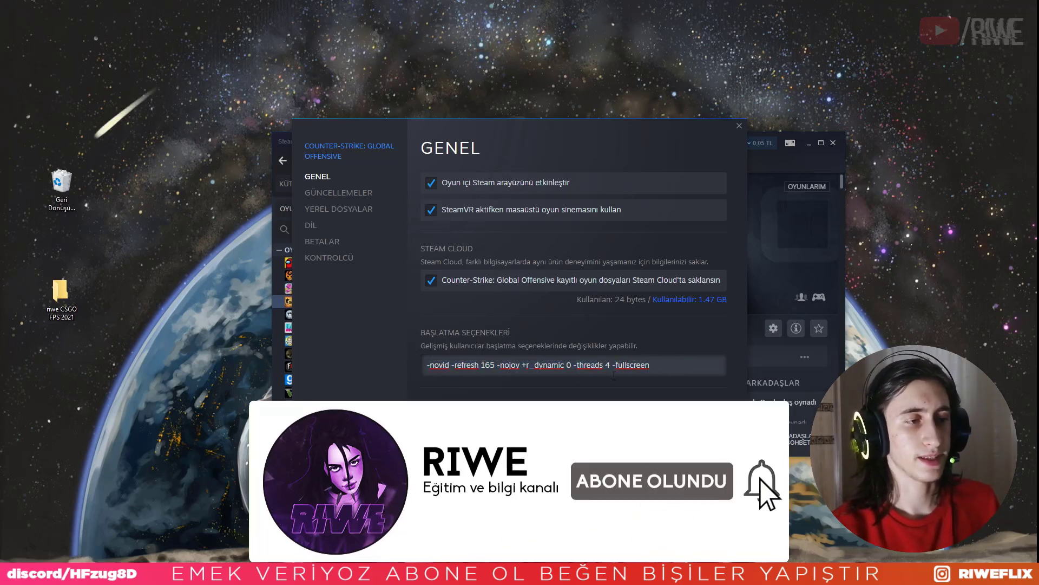
pyautogui.moveTo(496, 365)
pyautogui.mouseDown()
pyautogui.moveTo(451, 366)
pyautogui.moveTo(496, 366)
pyautogui.mouseUp()
pyautogui.click(496, 365)
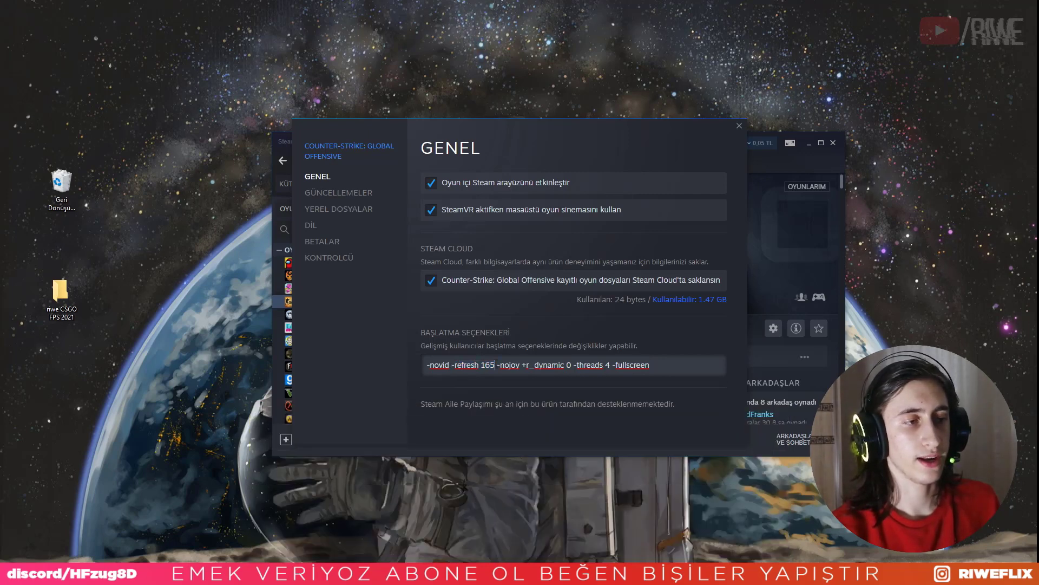
# Add +fps_max 0 +cl_showfps 1 -high at the end of the launch options
pyautogui.click(688, 358)
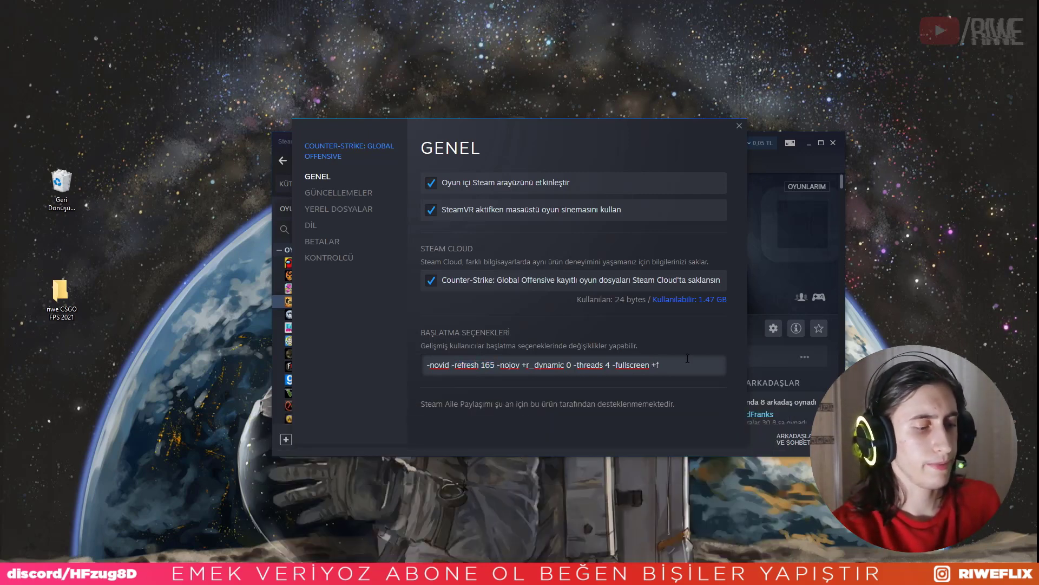
pyautogui.write('+fps_max 0 +cl_')
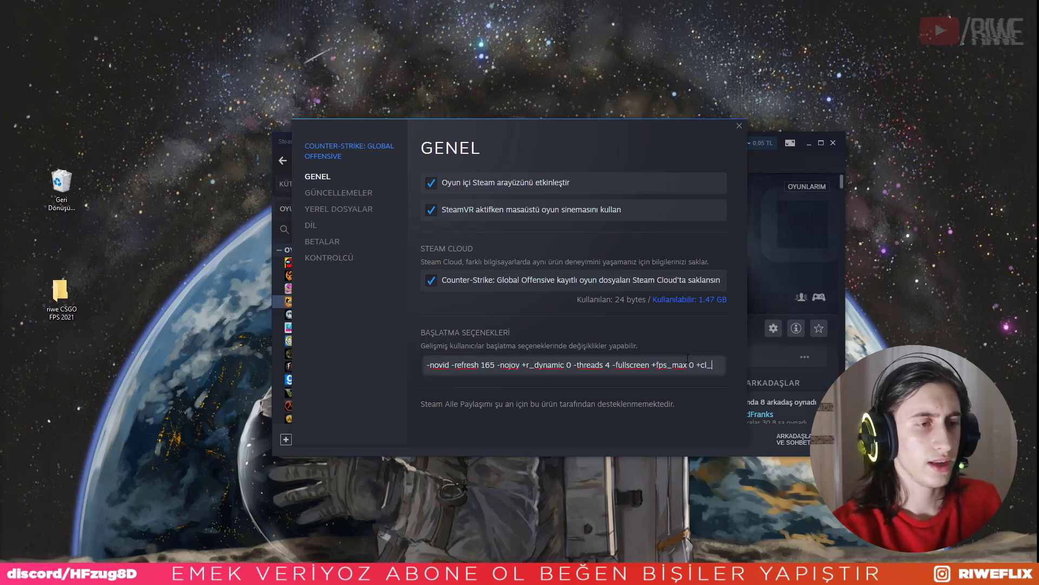
pyautogui.write('showfps 1')
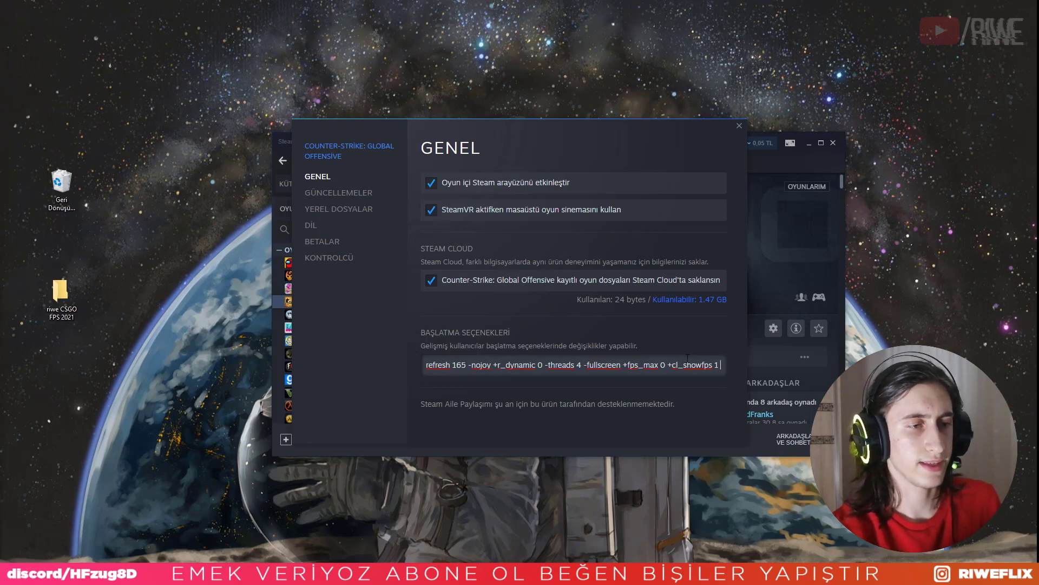
pyautogui.write(' -high')
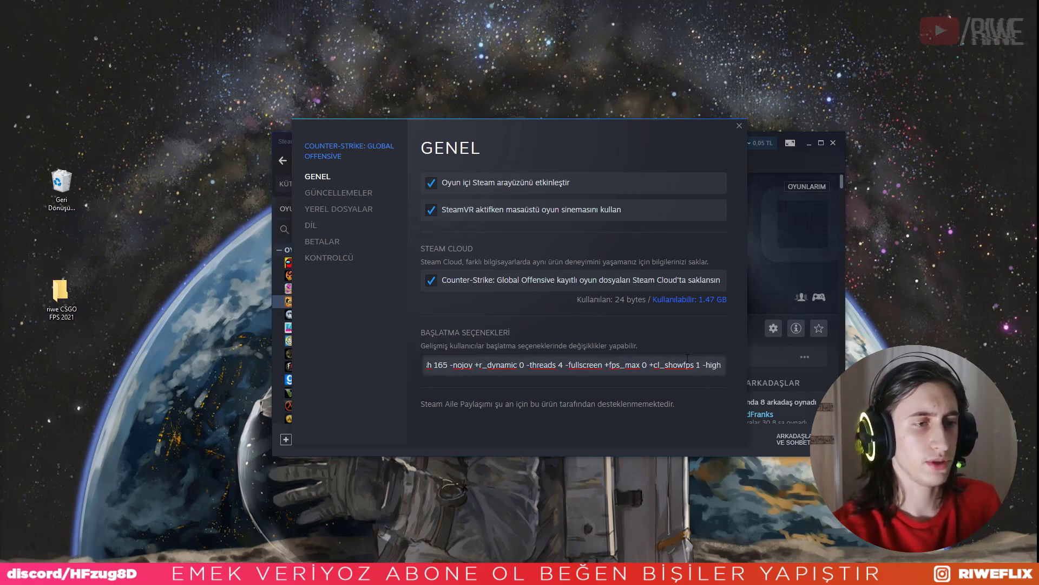
pyautogui.press('BackSpace')
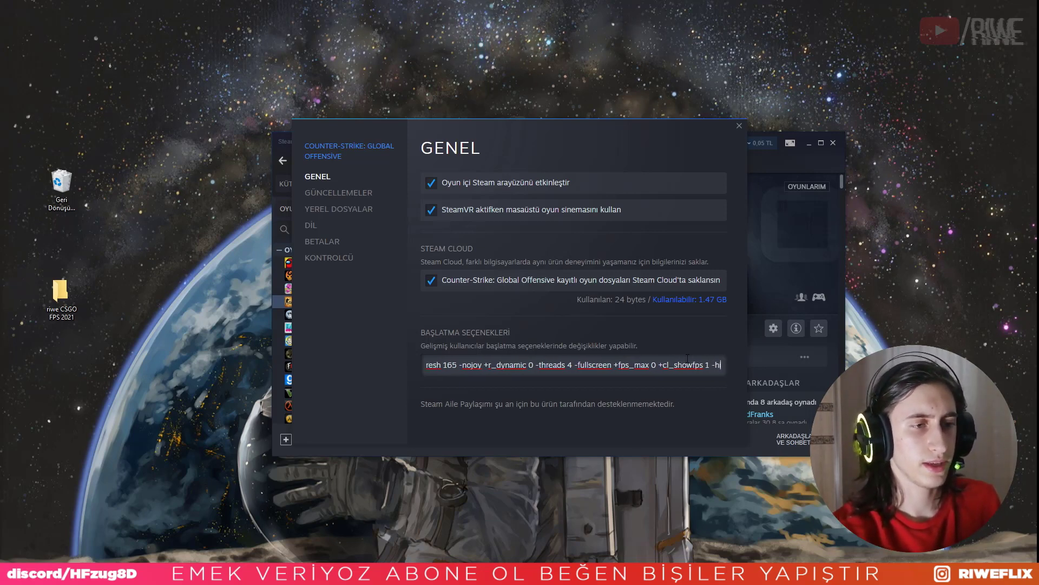
pyautogui.write('gh')
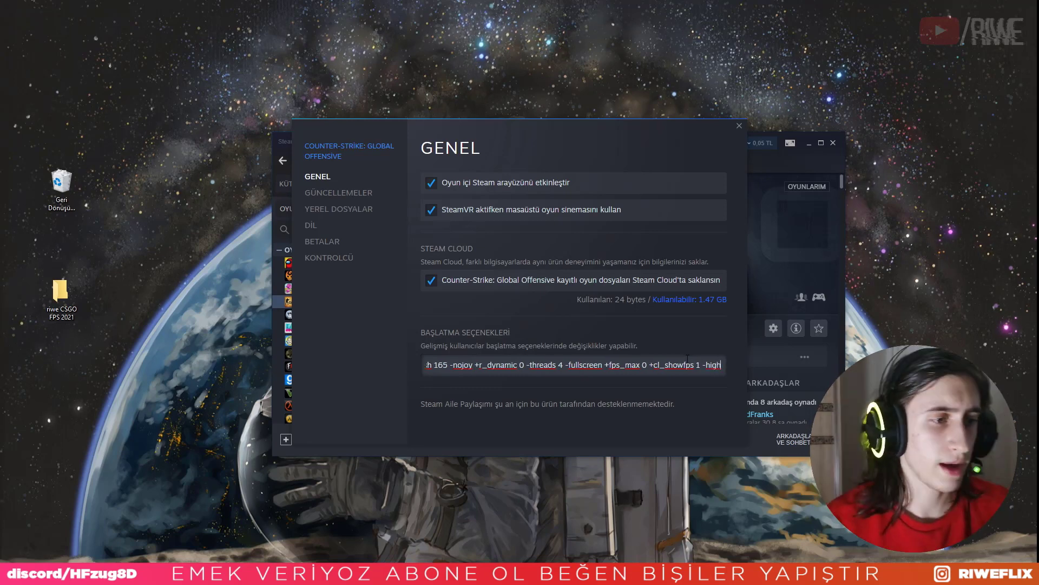
# Append +cl_interp 0 to the launch options and review the whole line from start to end
pyautogui.click(723, 365)
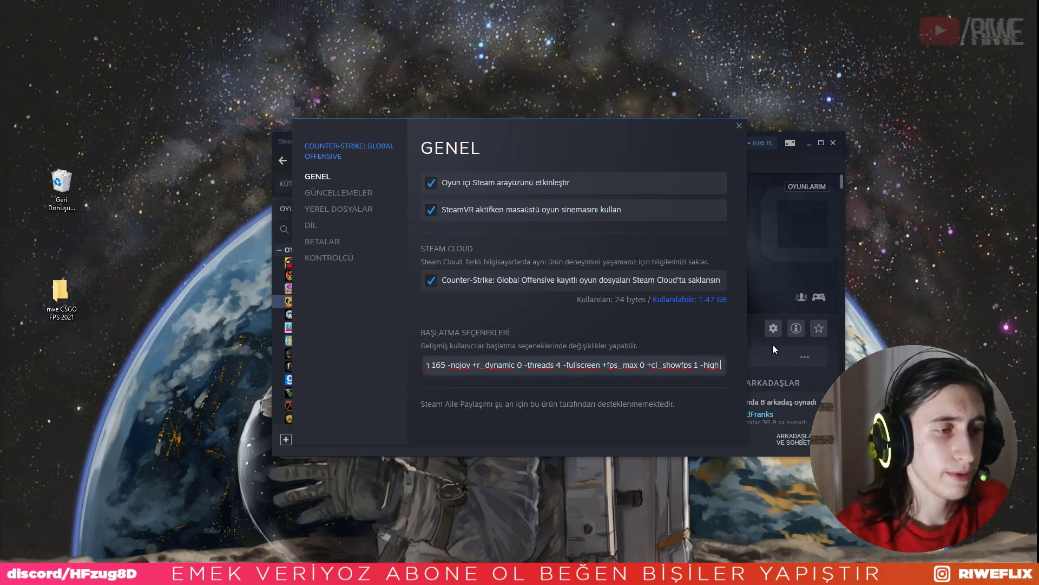
pyautogui.press('Home')
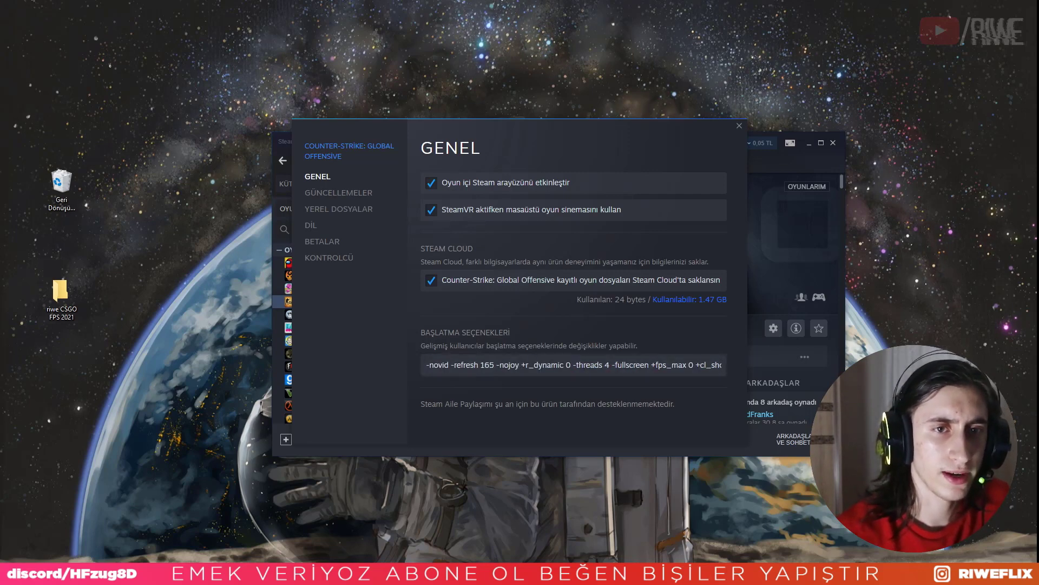
pyautogui.click(702, 359)
pyautogui.press('End')
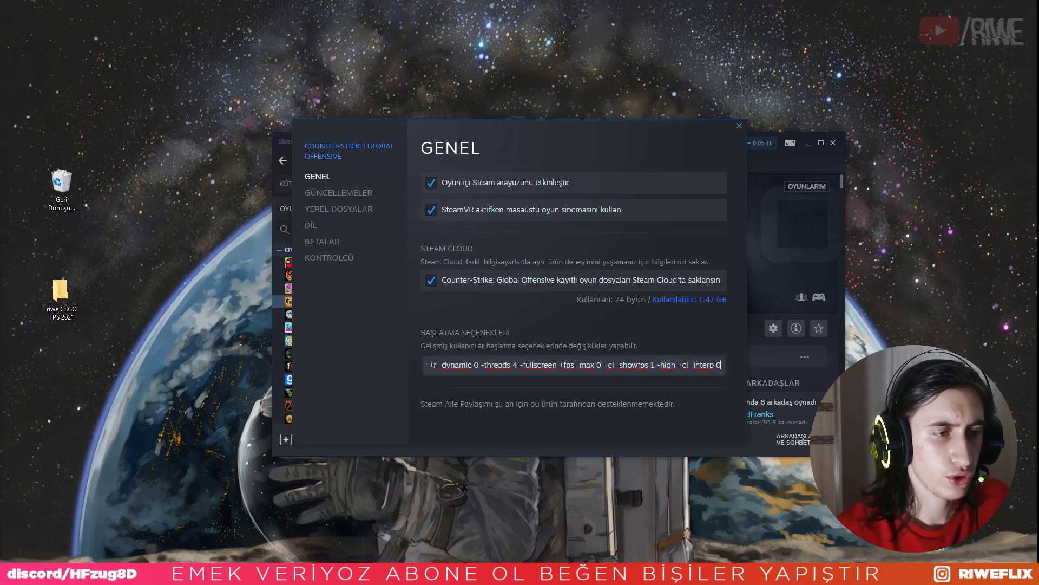
pyautogui.press('Home')
pyautogui.press('End')
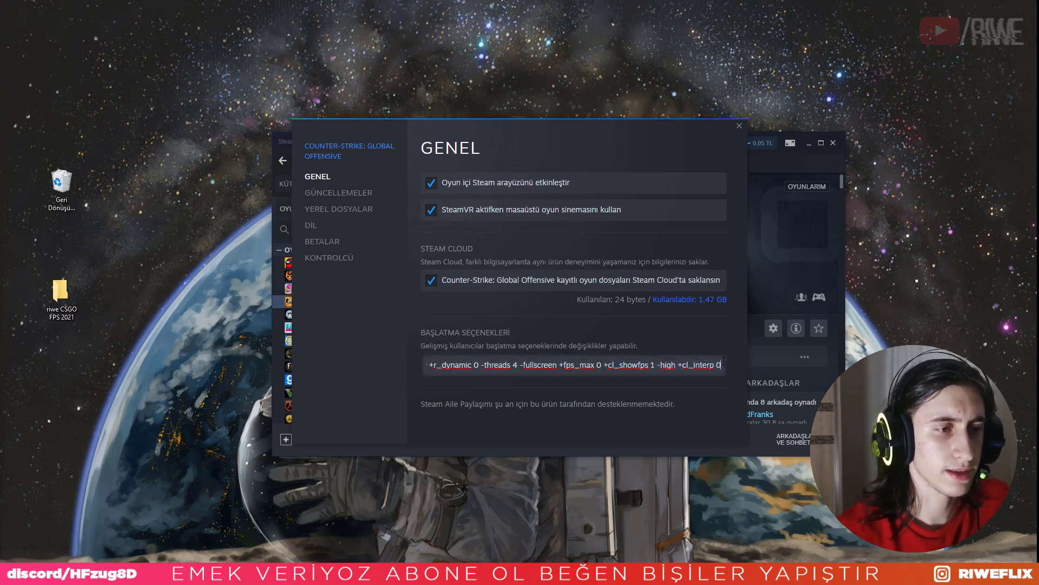
pyautogui.hotkey('shift', 'Home')
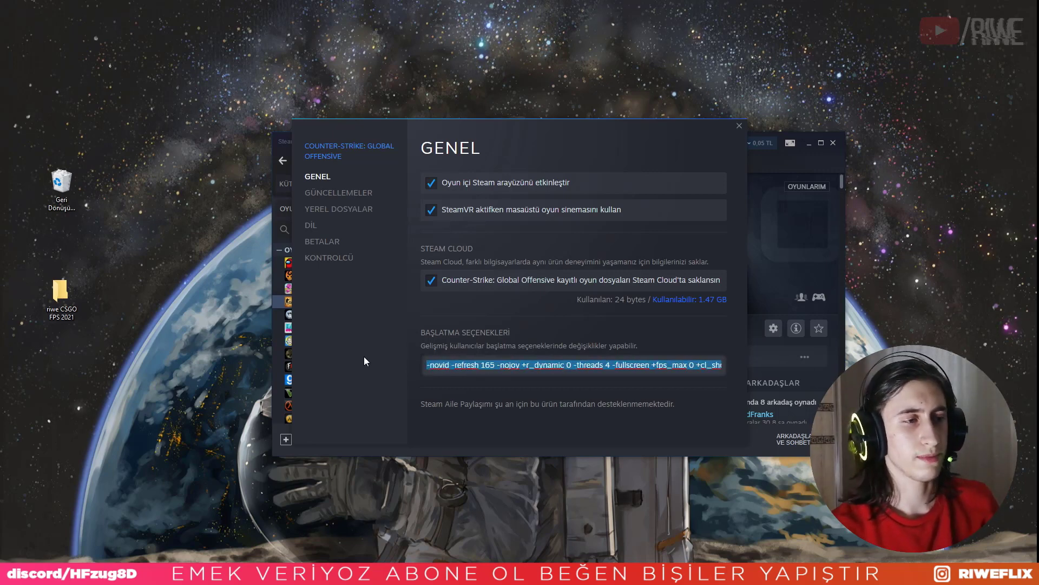
pyautogui.click(490, 368)
pyautogui.click(521, 405)
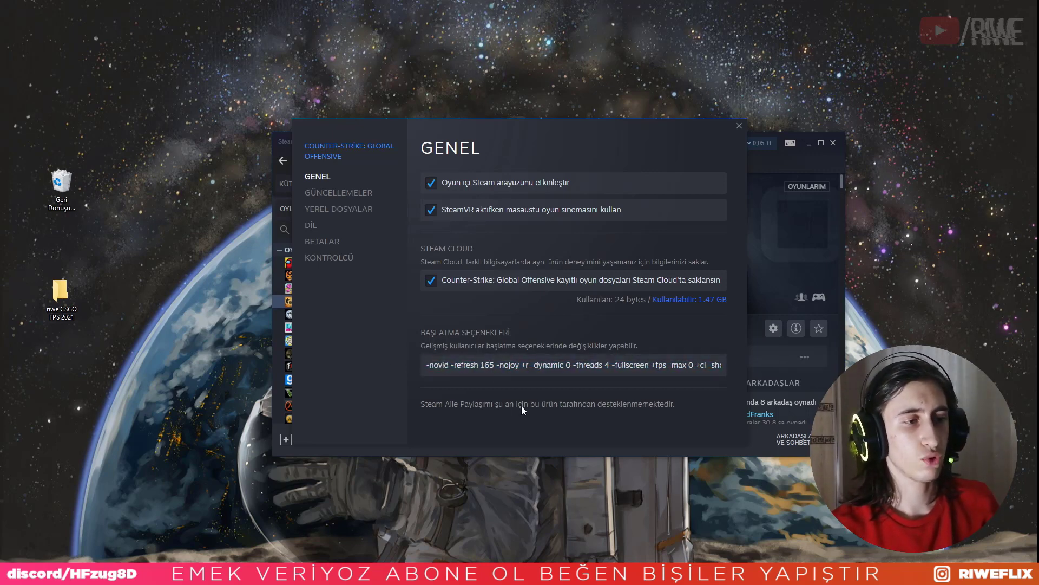
# Close the game's properties and minimise Steam to get back to the desktop
pyautogui.click(740, 126)
pyautogui.moveTo(637, 151); pyautogui.dragTo(603, 143)
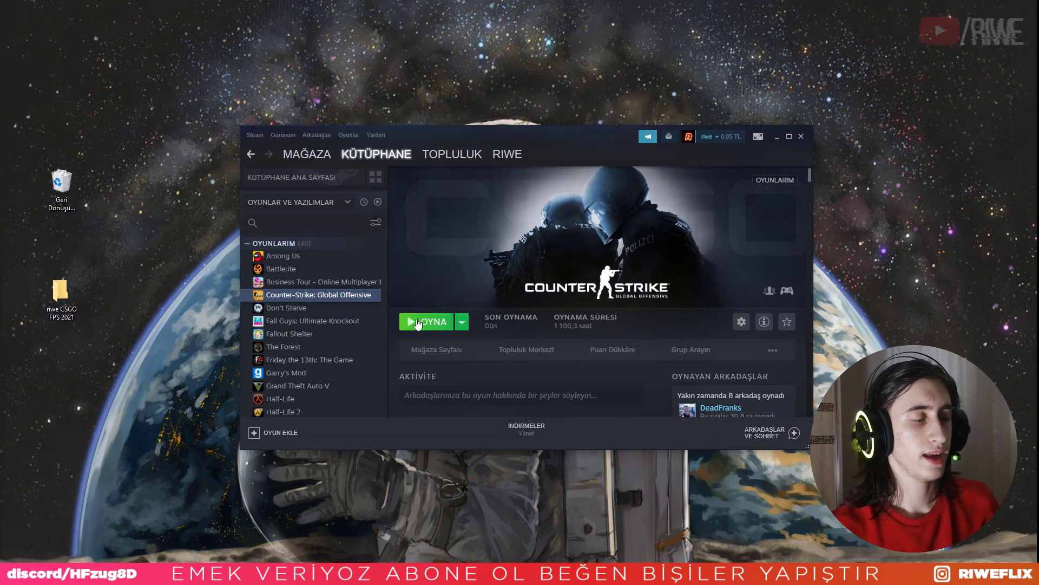
pyautogui.click(778, 137)
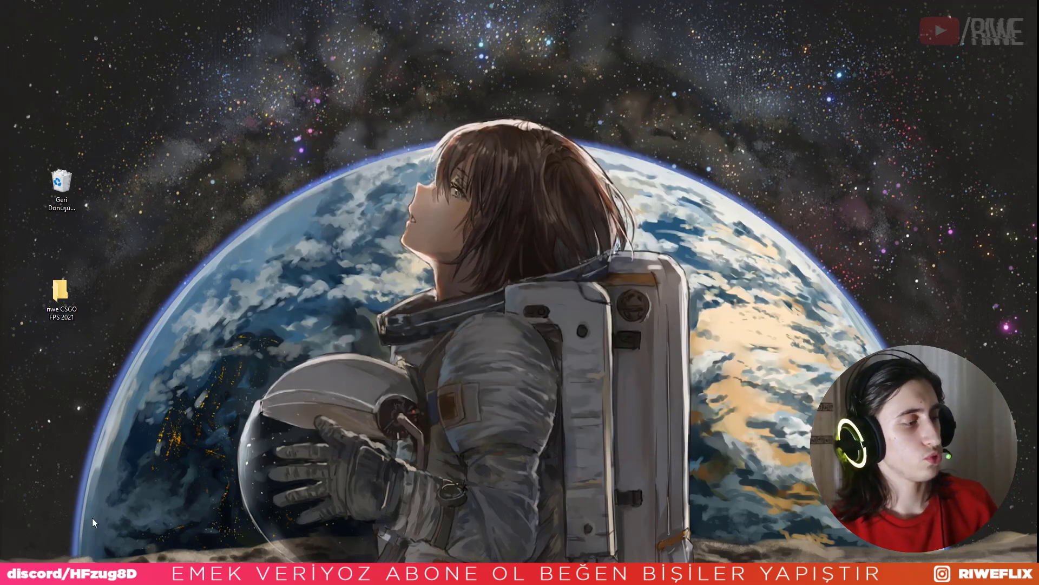
# Open Windows Settings and move its window clear for working
pyautogui.press('super')
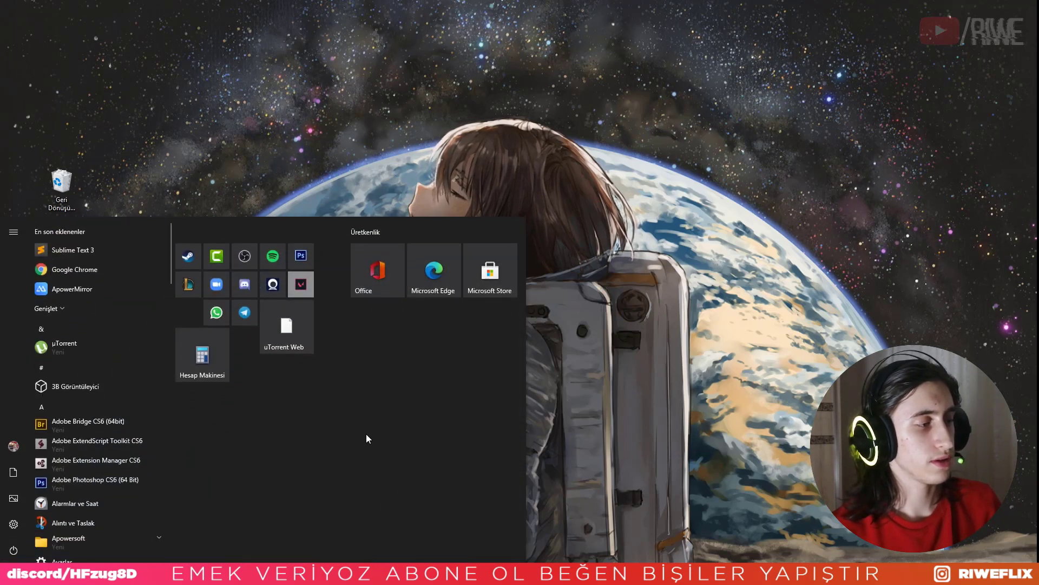
pyautogui.press('super')
pyautogui.press('super+x')
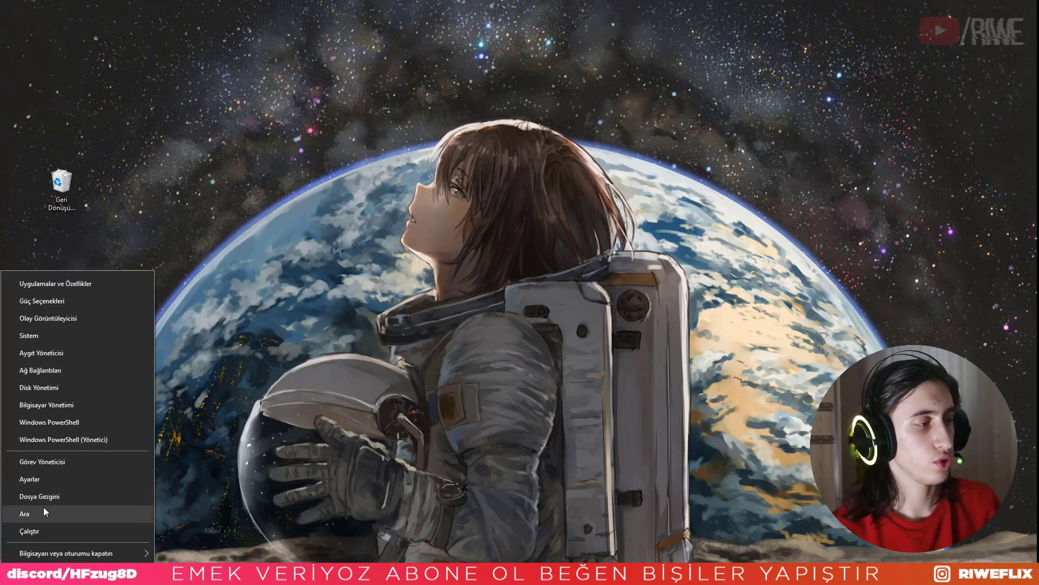
pyautogui.click(44, 479)
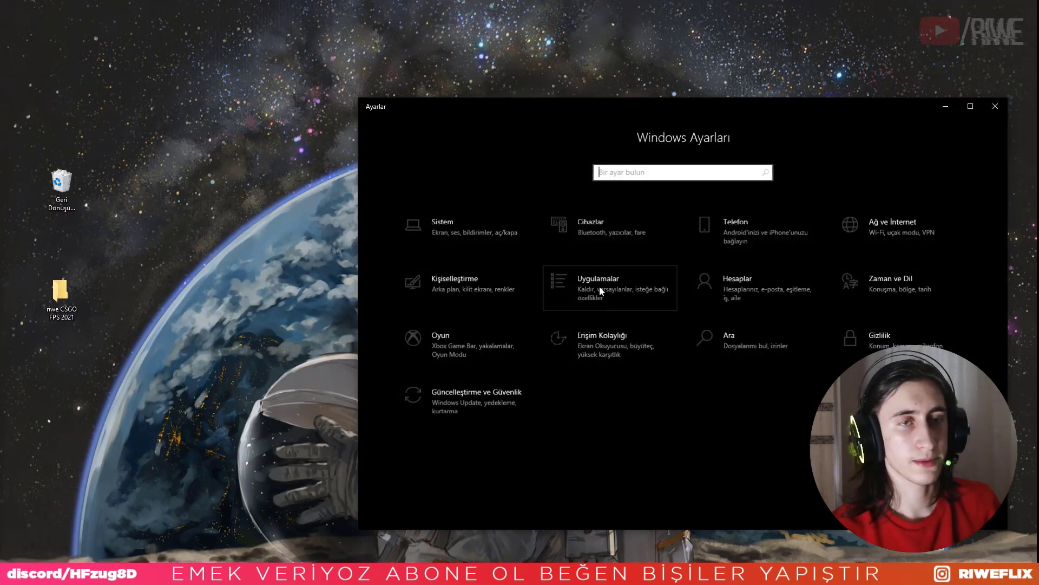
pyautogui.moveTo(642, 103); pyautogui.dragTo(541, 77)
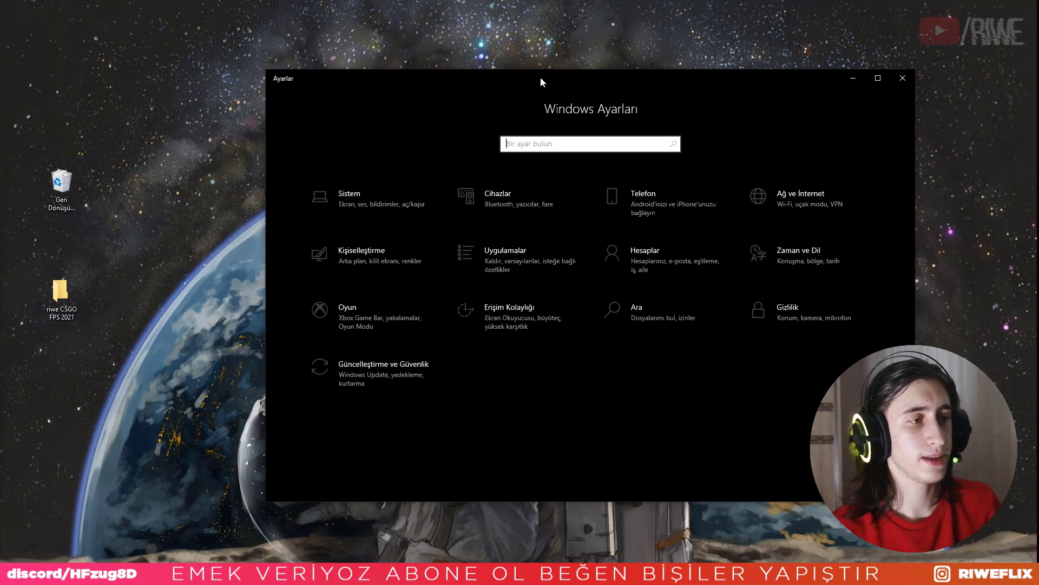
# Search the settings for "arka plan" and open the Arka plan uygulamaları page
pyautogui.click(371, 372)
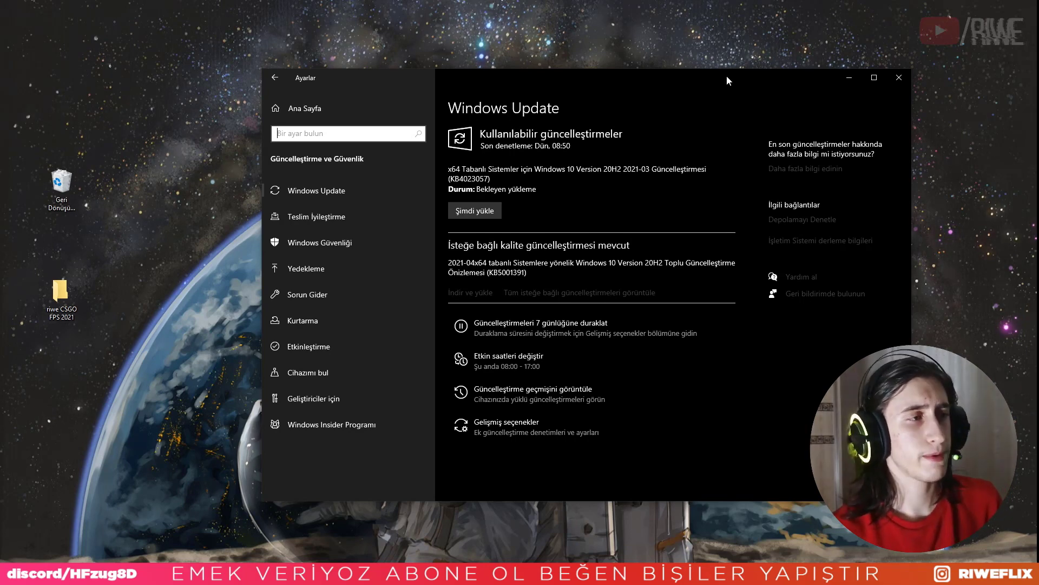
pyautogui.write('a plan')
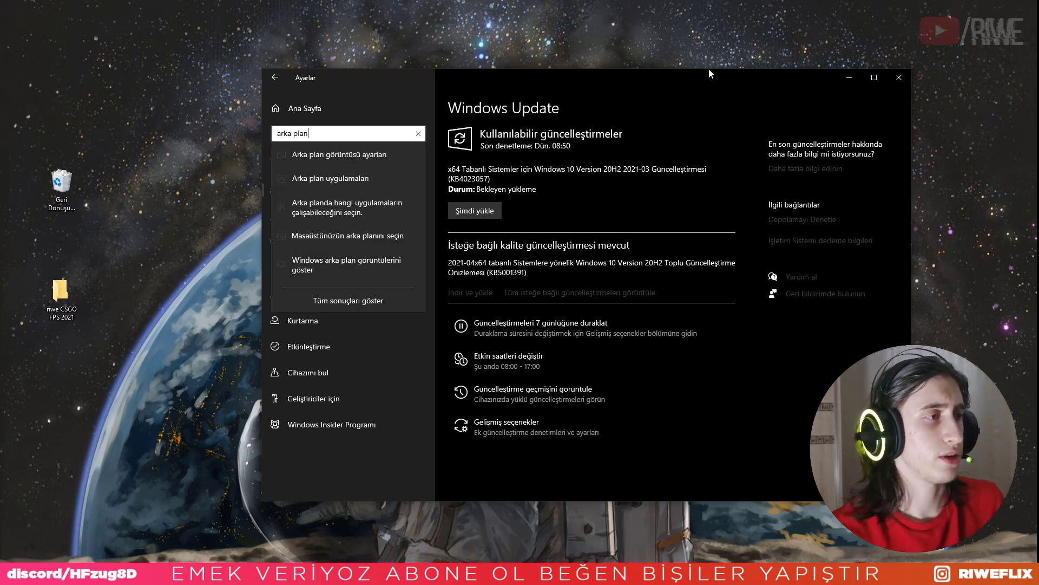
pyautogui.click(322, 178)
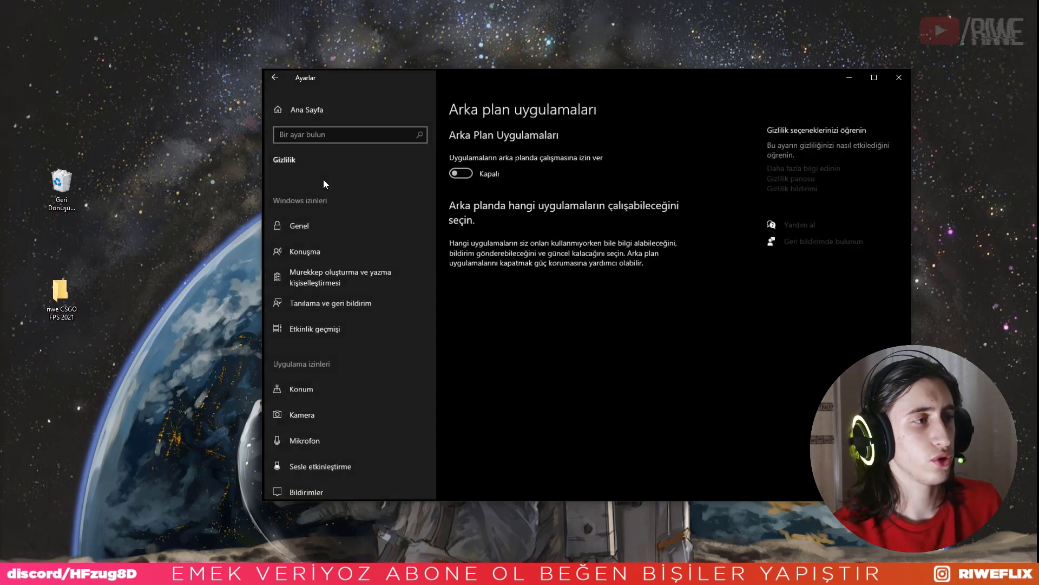
# Allow apps to run in the background and look through the list of individual app permissions
pyautogui.click(460, 172)
pyautogui.scroll(-10, 660, 254)
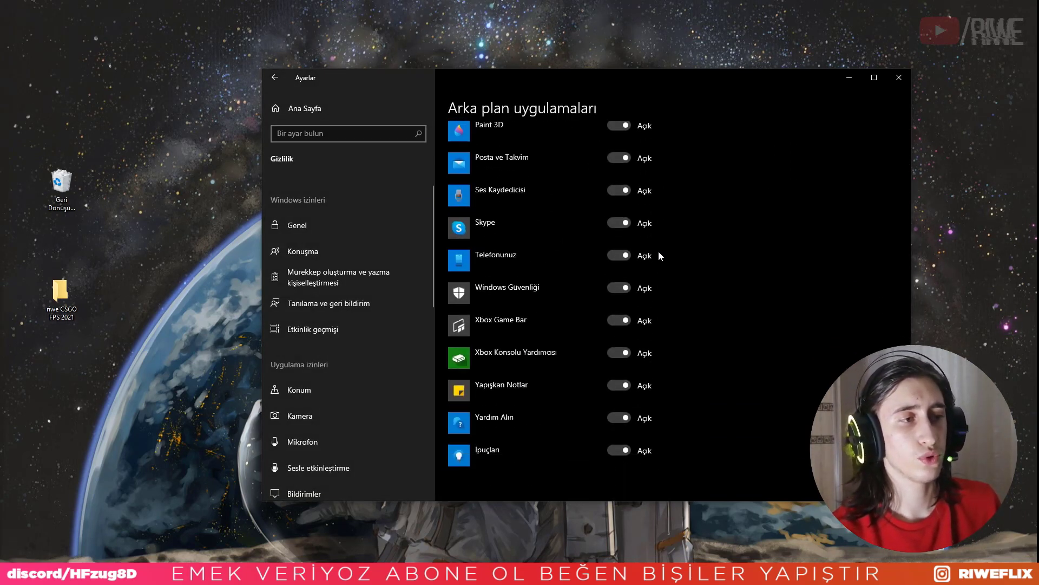
pyautogui.scroll(10, 658, 251)
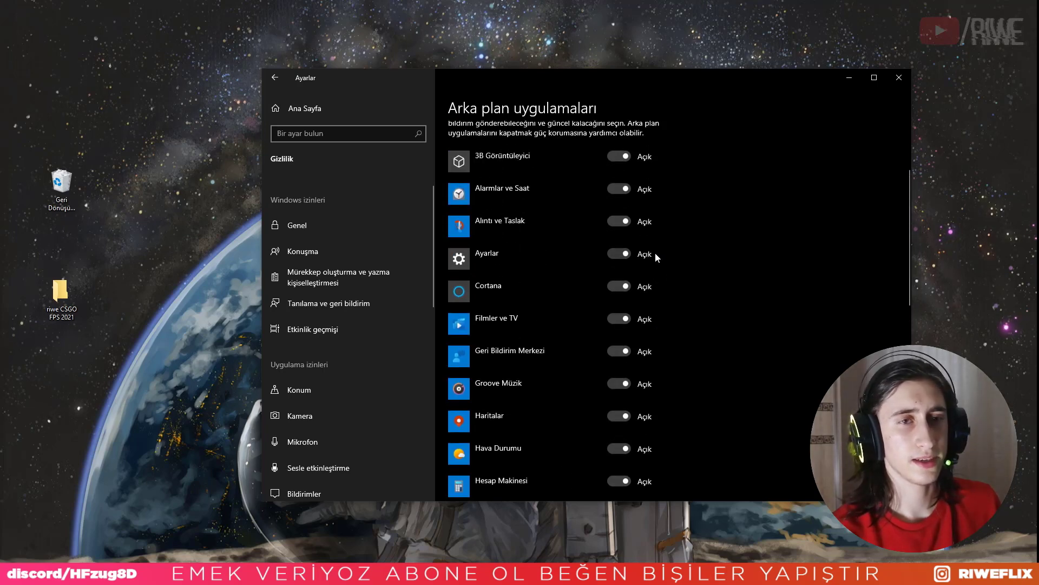
pyautogui.scroll(3, 655, 253)
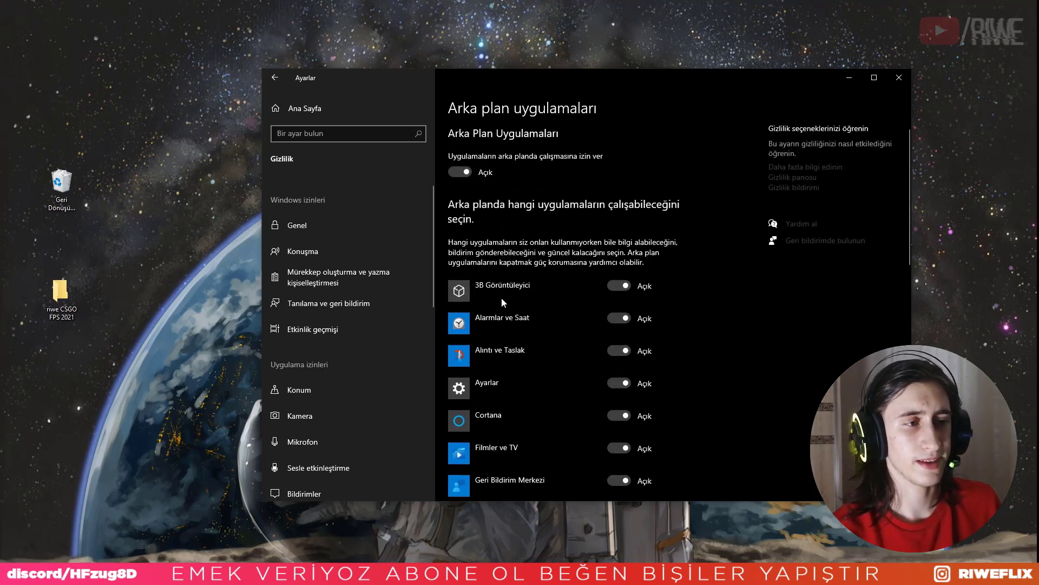
pyautogui.scroll(-1, 530, 288)
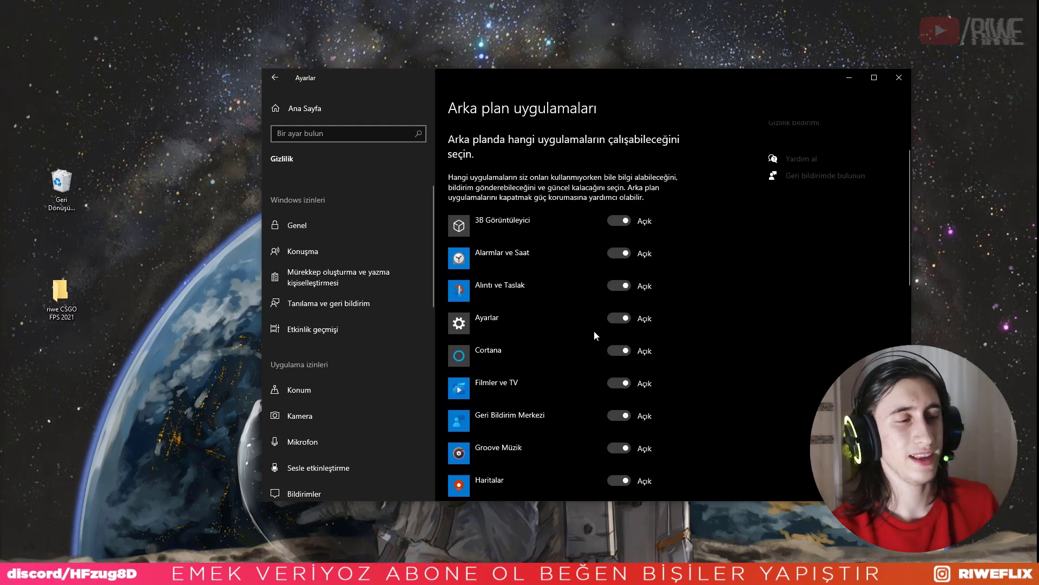
pyautogui.scroll(1, 569, 301)
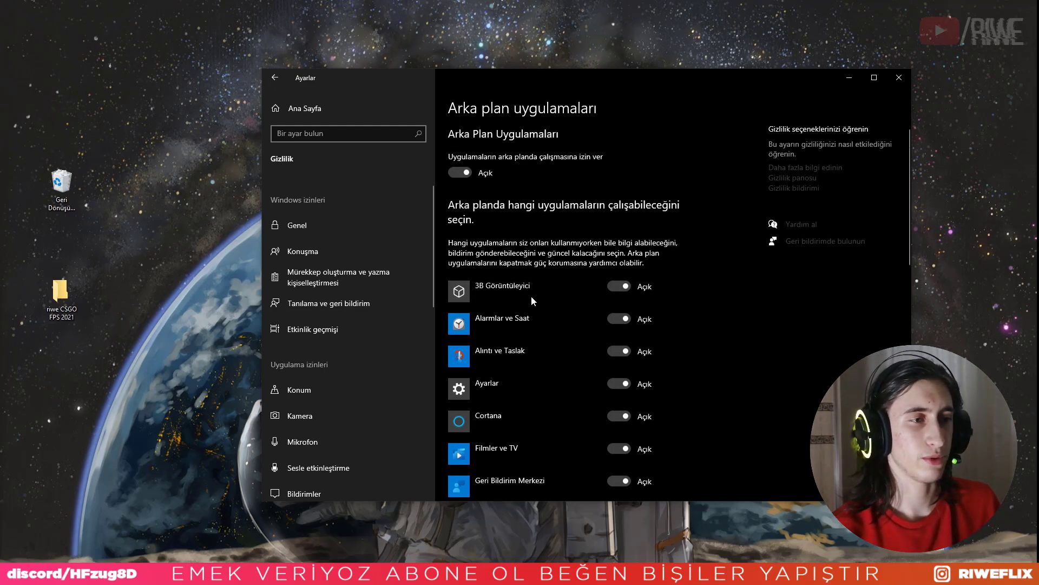
# Turn off permission for apps to run in the background and check the app list
pyautogui.click(459, 174)
pyautogui.scroll(-10, 508, 224)
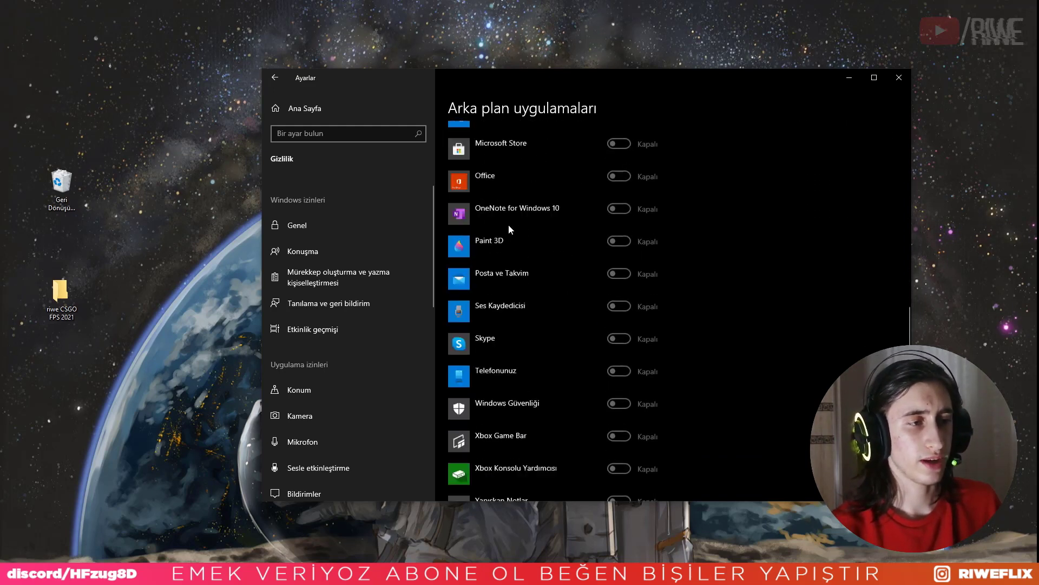
pyautogui.scroll(4, 508, 226)
pyautogui.scroll(5, 513, 232)
# Search the settings for "oyun" and check the Oyun Modu and Xbox Game Bar switches, ending on Oyun Modu
pyautogui.click(342, 138)
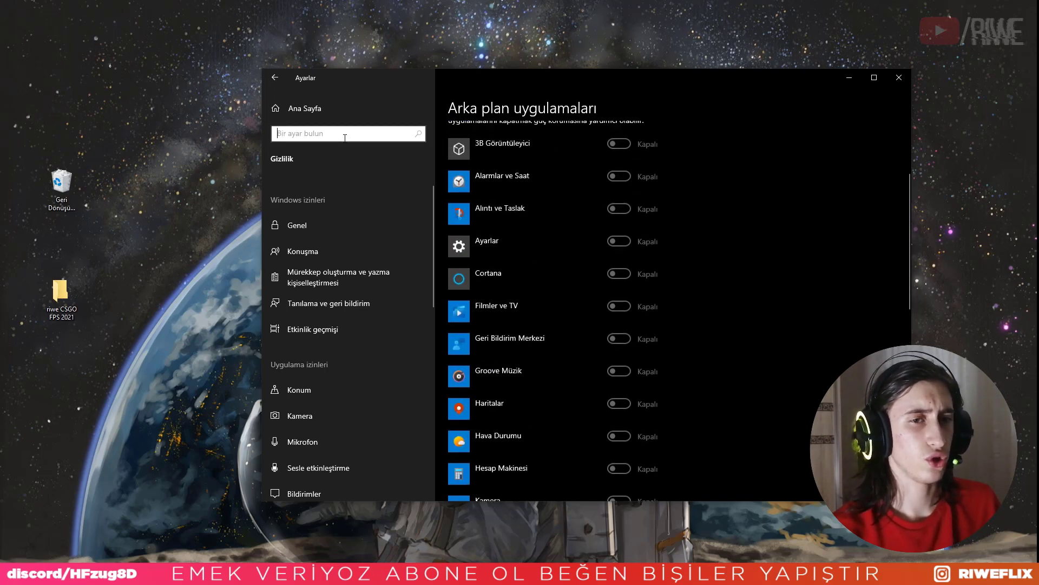
pyautogui.write('oyun')
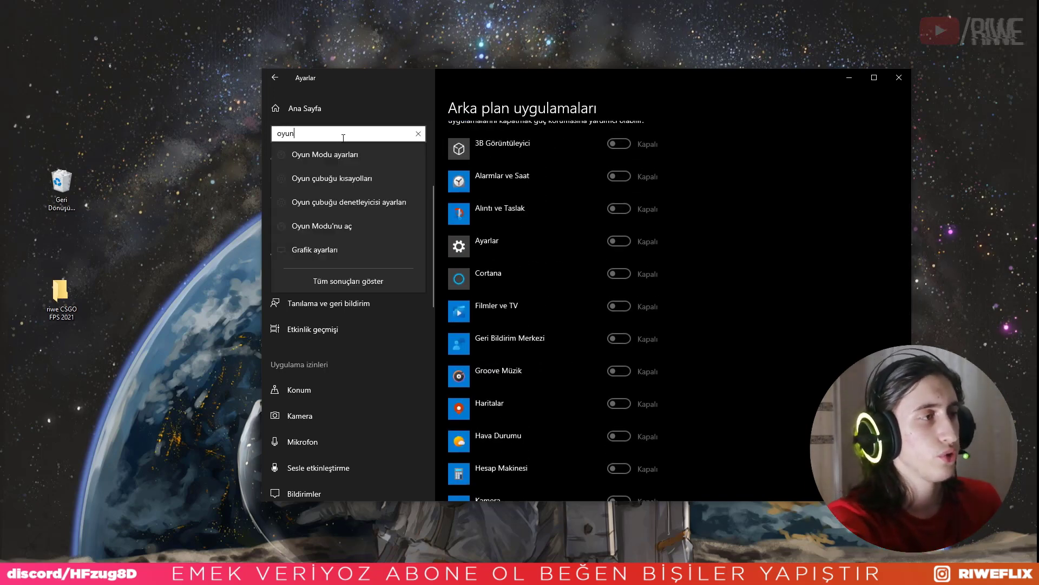
pyautogui.click(324, 157)
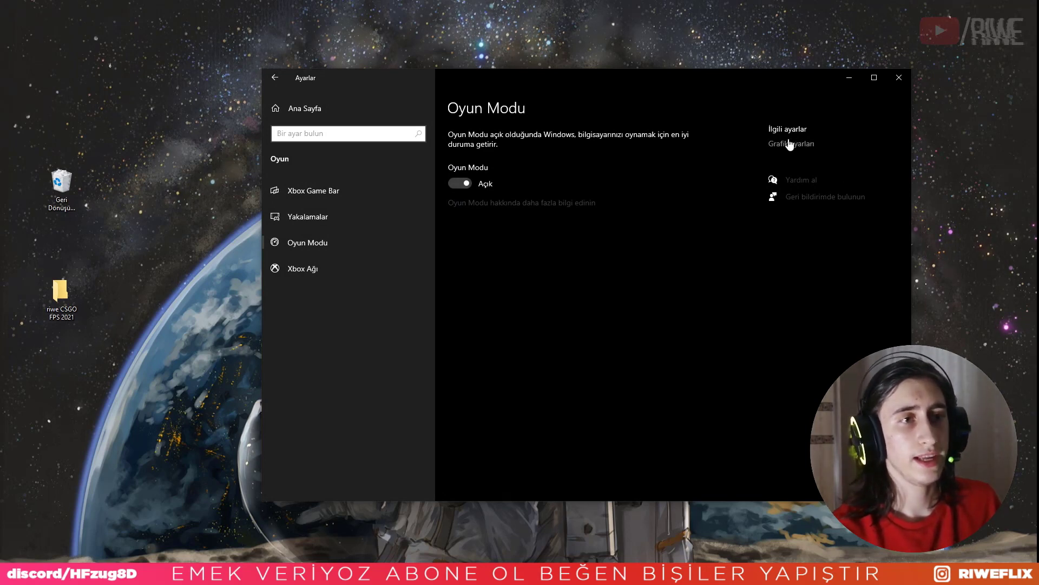
pyautogui.click(720, 146)
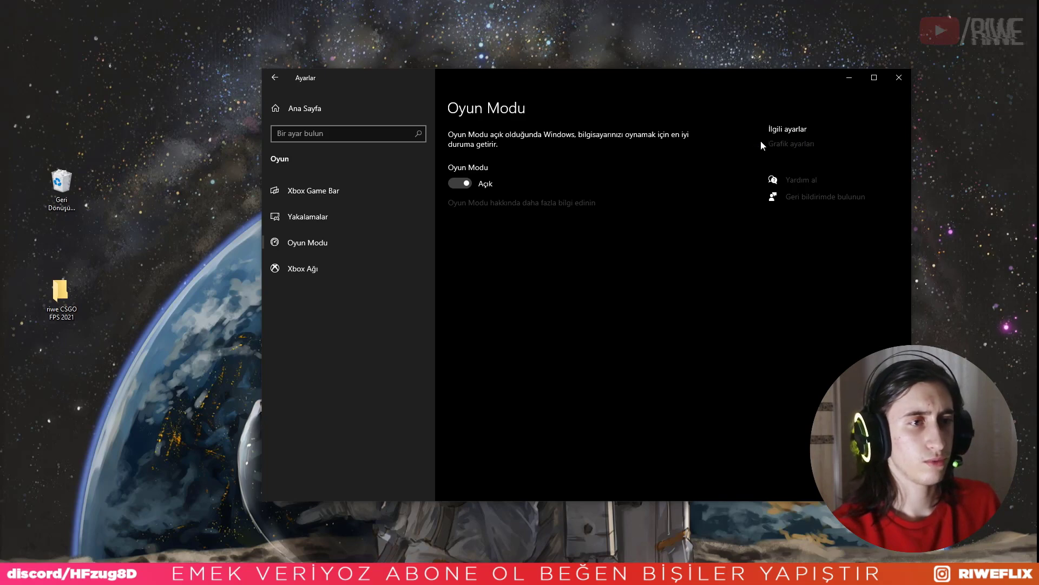
pyautogui.click(334, 192)
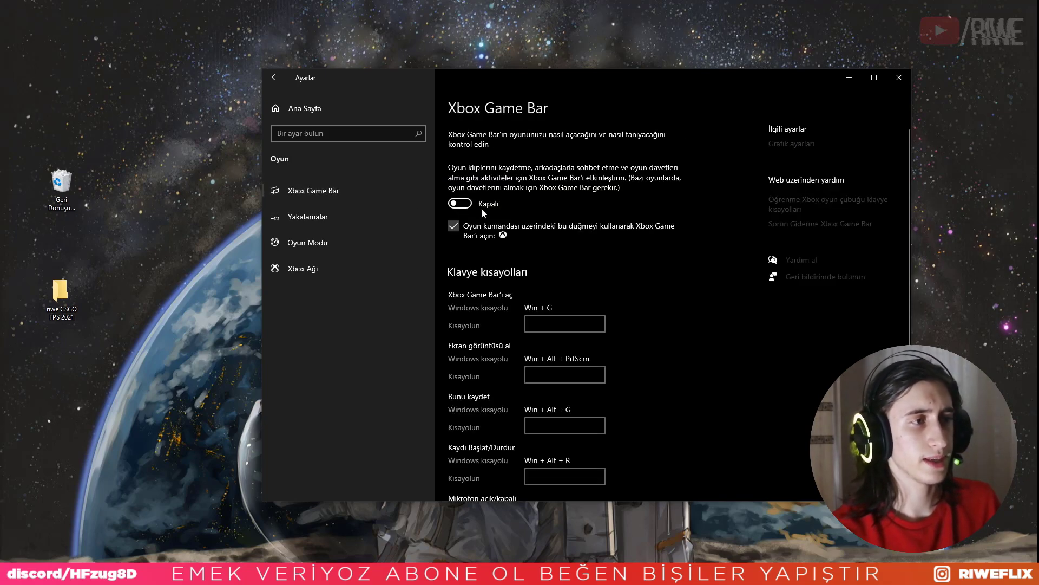
pyautogui.click(308, 242)
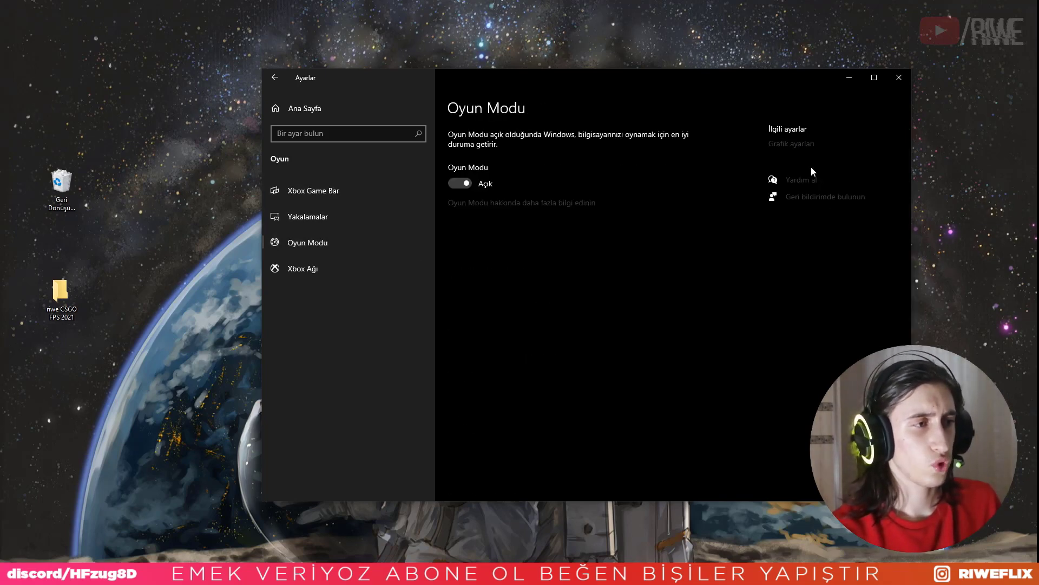
# In the related Grafik ayarları, add csgo.exe from Steam\steamapps\common\Counter-Strike Global Offensive to the graphics performance list
pyautogui.click(793, 145)
pyautogui.moveTo(515, 73); pyautogui.dragTo(512, 59)
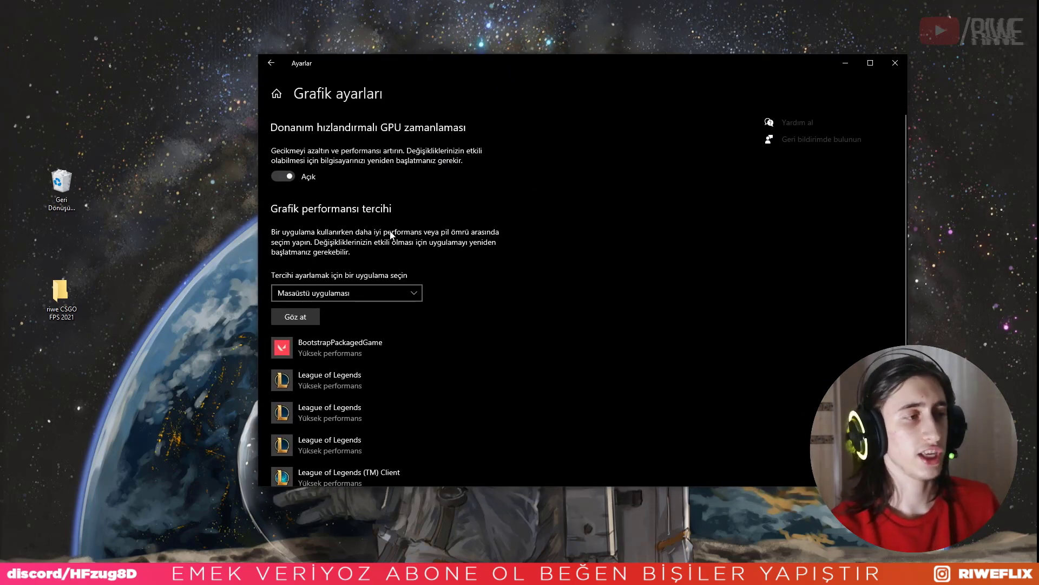
pyautogui.click(301, 318)
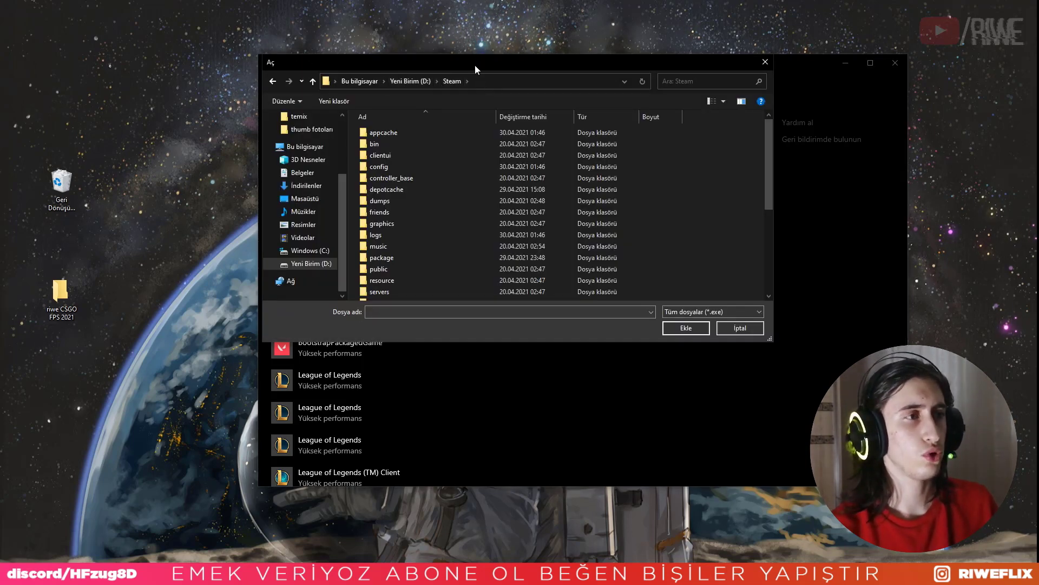
pyautogui.moveTo(475, 65); pyautogui.dragTo(471, 78)
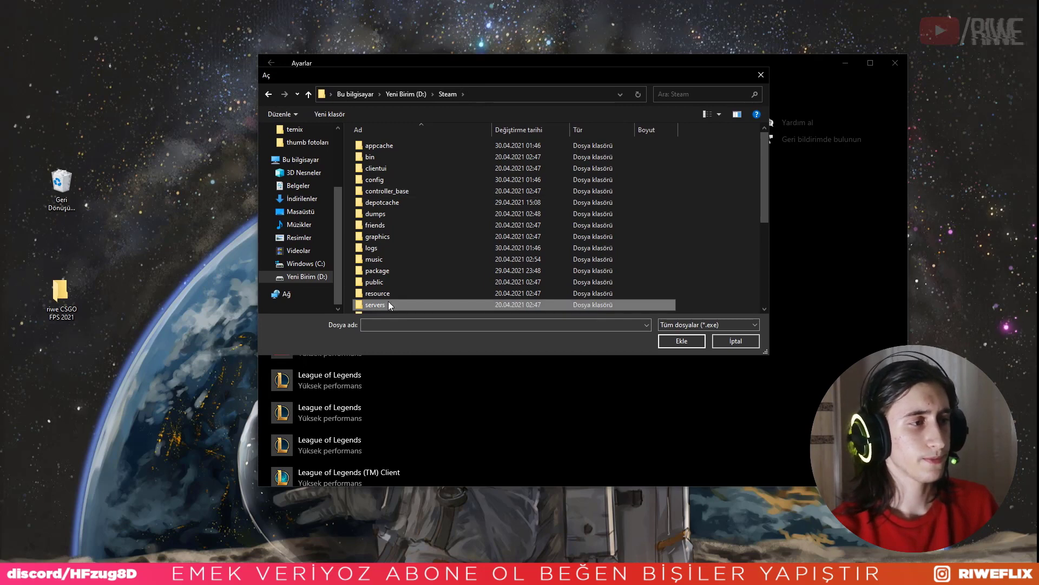
pyautogui.scroll(-5, 388, 301)
pyautogui.doubleClick(382, 185)
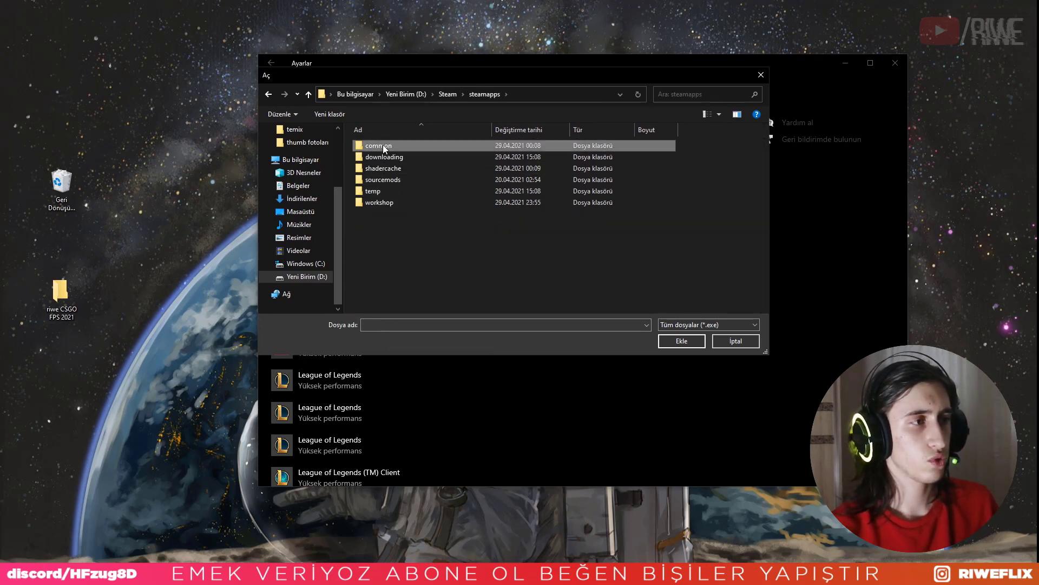
pyautogui.doubleClick(382, 145)
pyautogui.doubleClick(393, 144)
pyautogui.click(378, 203)
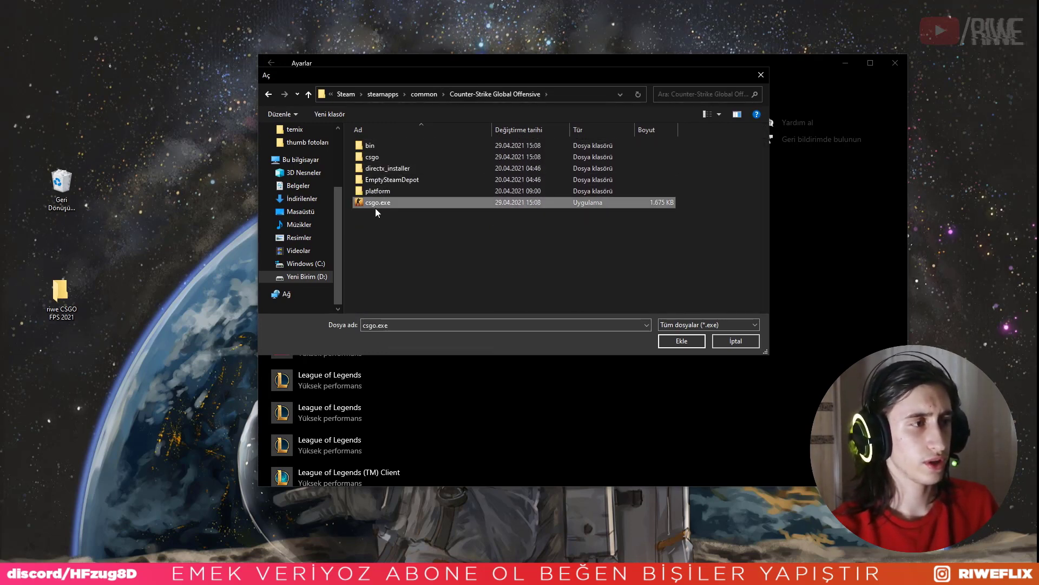
pyautogui.click(677, 342)
# Set the graphics preference of csgo.exe to Yüksek performans, save it, and close Settings after reviewing the list
pyautogui.click(379, 455)
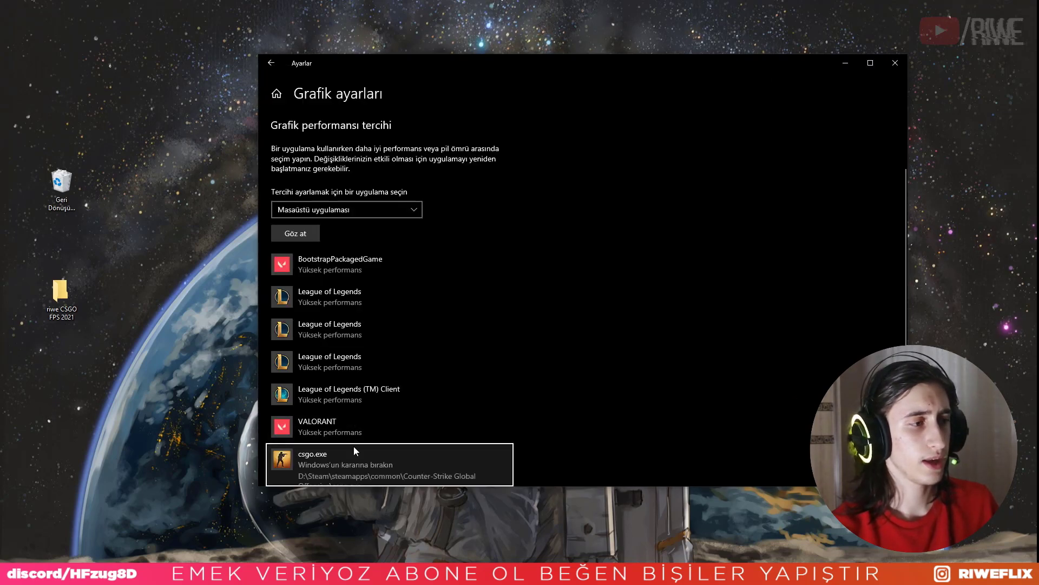
pyautogui.click(417, 418)
pyautogui.click(492, 296)
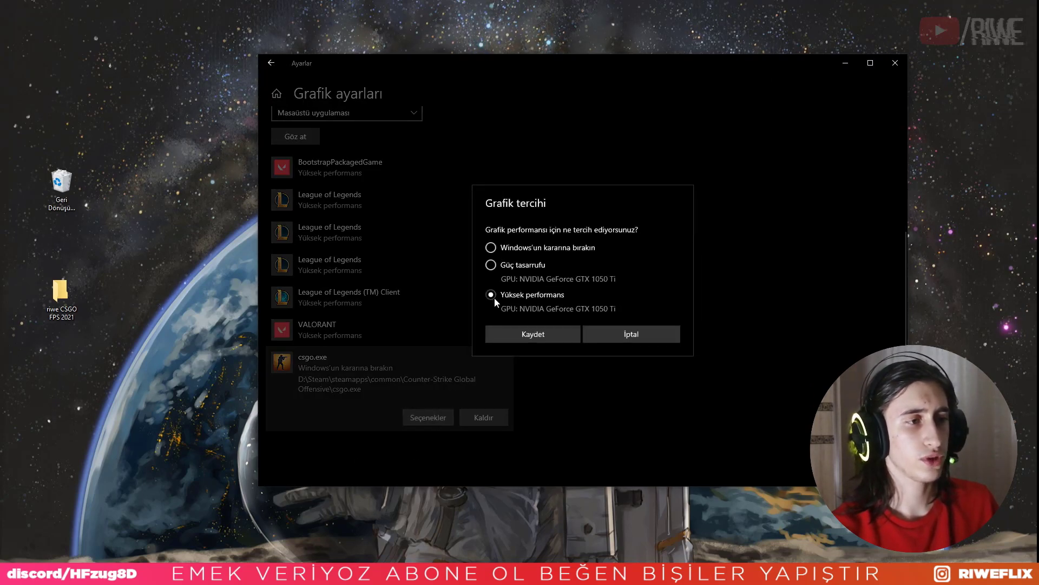
pyautogui.click(509, 333)
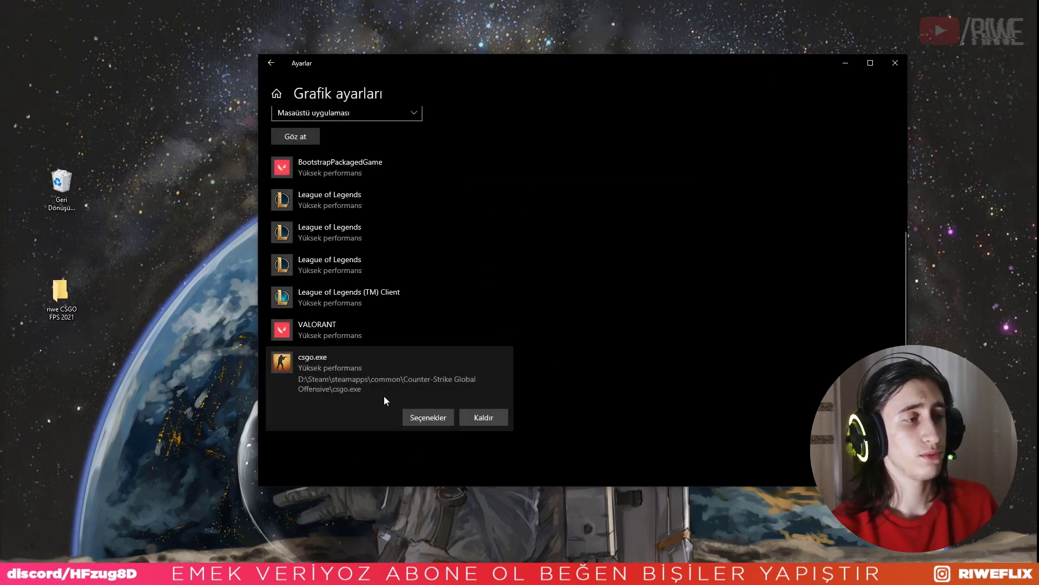
pyautogui.scroll(5, 324, 456)
pyautogui.scroll(-5, 324, 456)
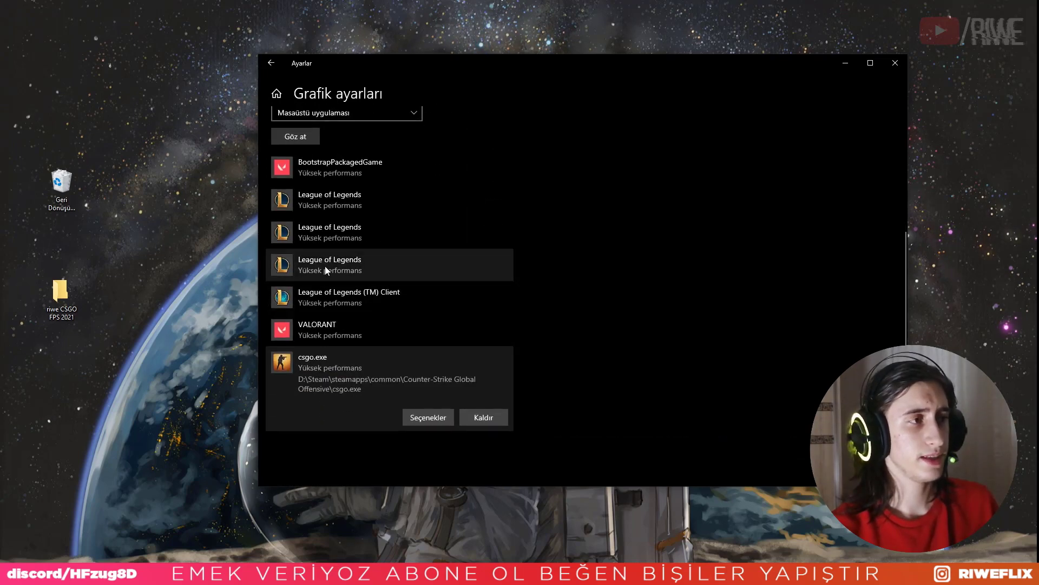
pyautogui.scroll(5, 603, 313)
pyautogui.click(895, 63)
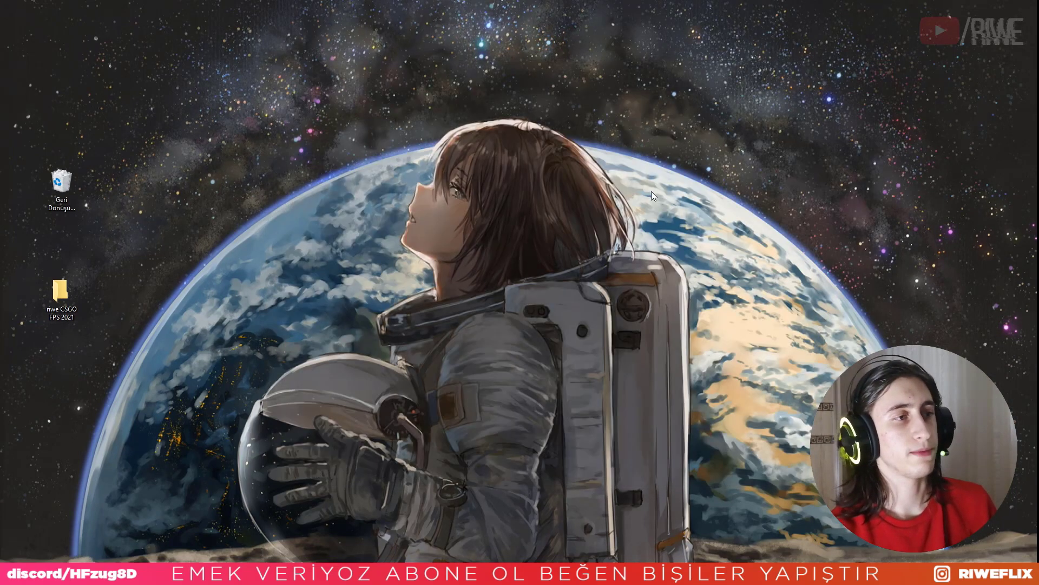
# Switch to the browser, view the file download section of the CSGO FPS article on riweblog.com, and minimise the browser
pyautogui.hotkey('alt', 'Tab')
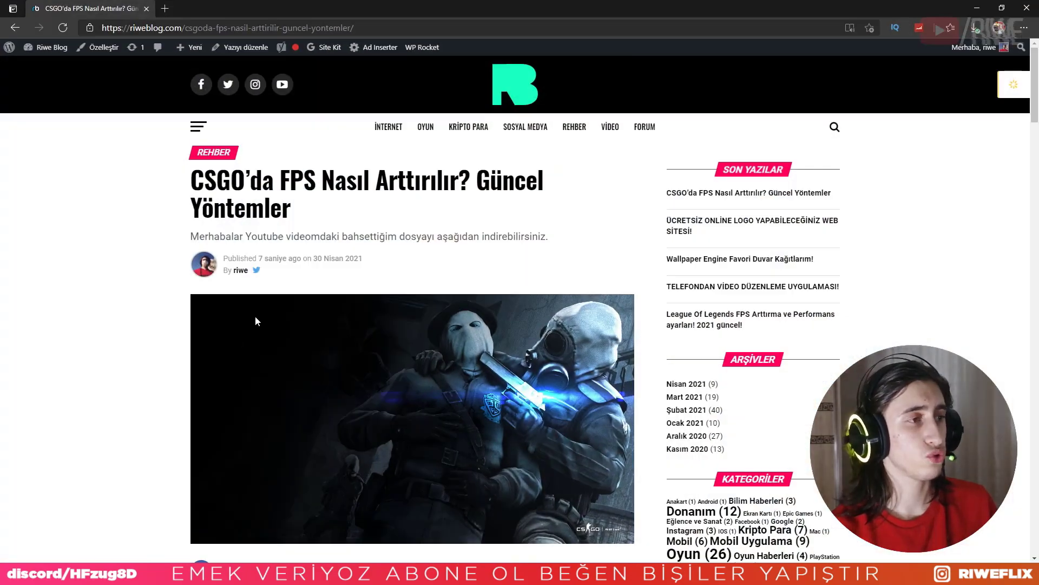
pyautogui.scroll(-8, 277, 205)
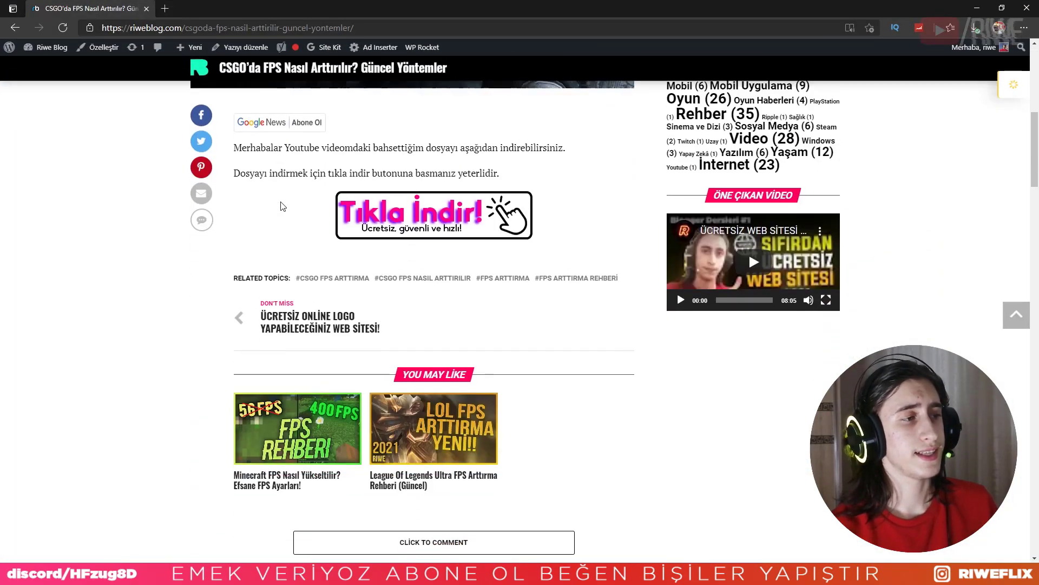
pyautogui.scroll(2, 437, 279)
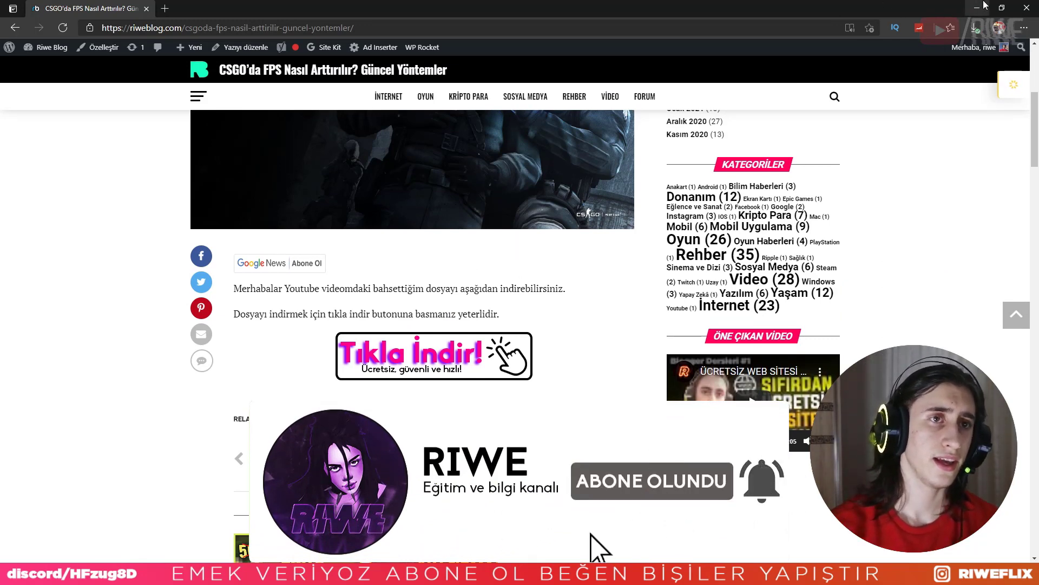
pyautogui.click(977, 7)
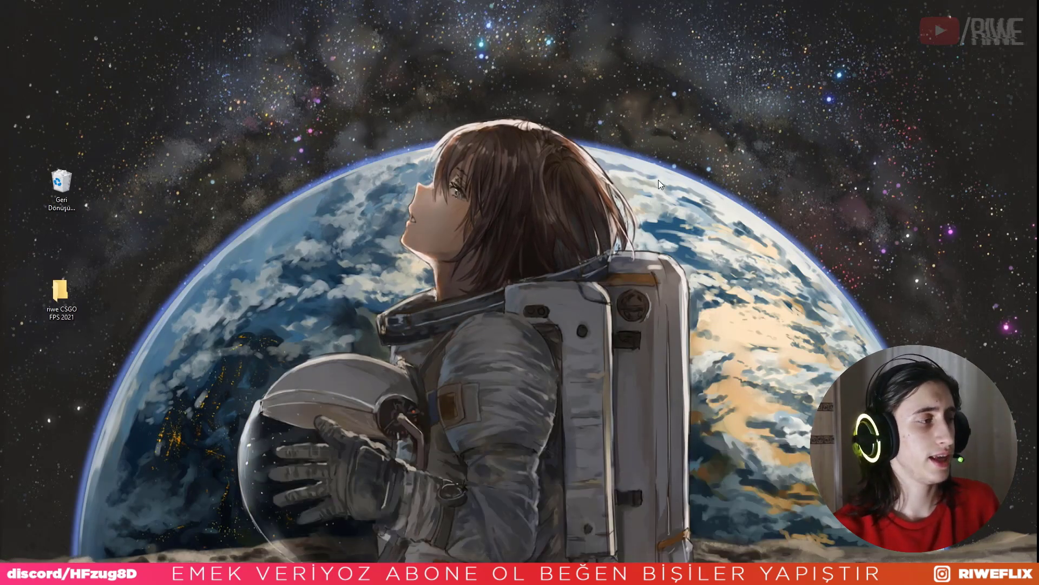
# Place the riwe CSGO FPS 2021 folder beneath its archive on the desktop and open the folder
pyautogui.moveTo(62, 298); pyautogui.dragTo(189, 235)
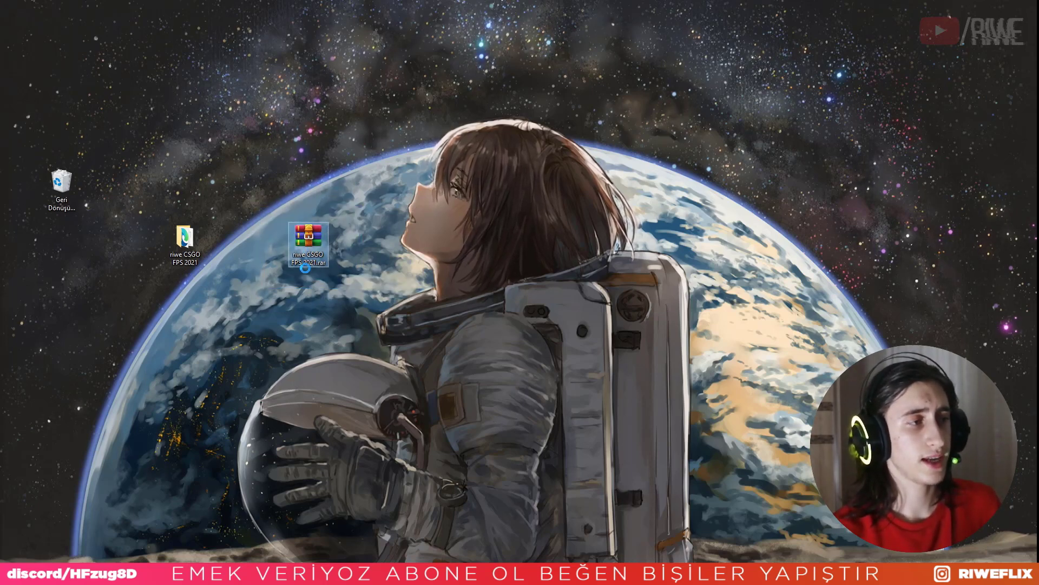
pyautogui.rightClick(306, 249)
pyautogui.click(185, 236)
pyautogui.moveTo(184, 236); pyautogui.dragTo(317, 356)
pyautogui.doubleClick(316, 355)
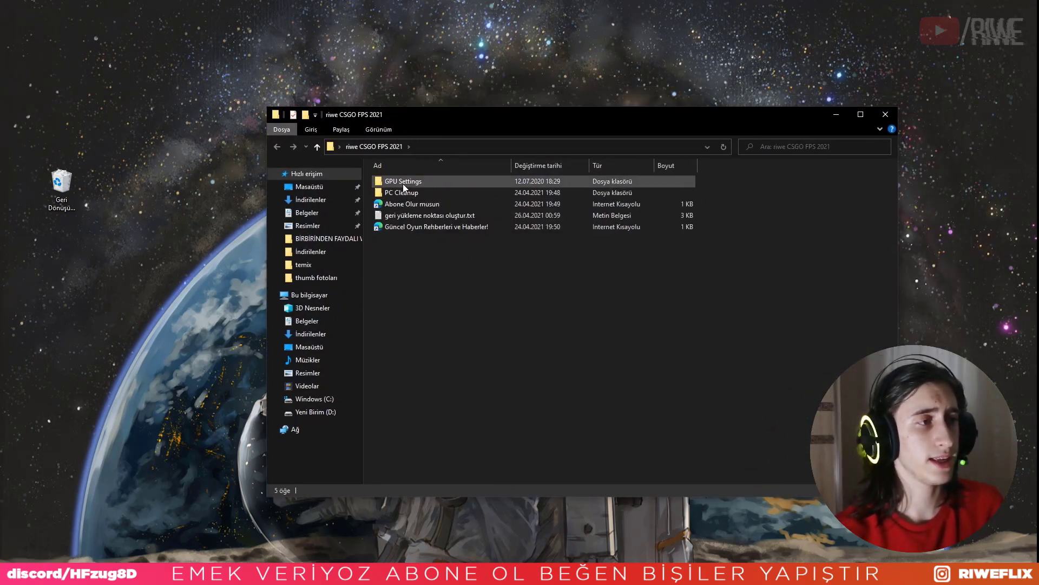
# Look through GPU Settings and its nVidia Geforce image folder, and return to the main riwe CSGO FPS 2021 folder
pyautogui.click(401, 193)
pyautogui.keyDown('ctrl'); pyautogui.click(381, 183); pyautogui.keyUp('ctrl')
pyautogui.doubleClick(383, 182)
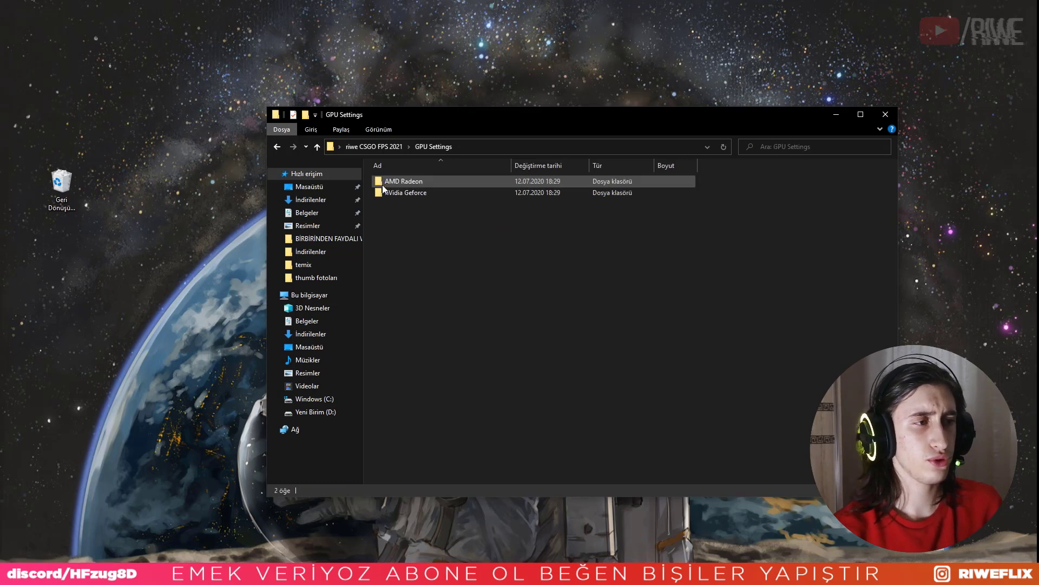
pyautogui.click(397, 182)
pyautogui.click(397, 193)
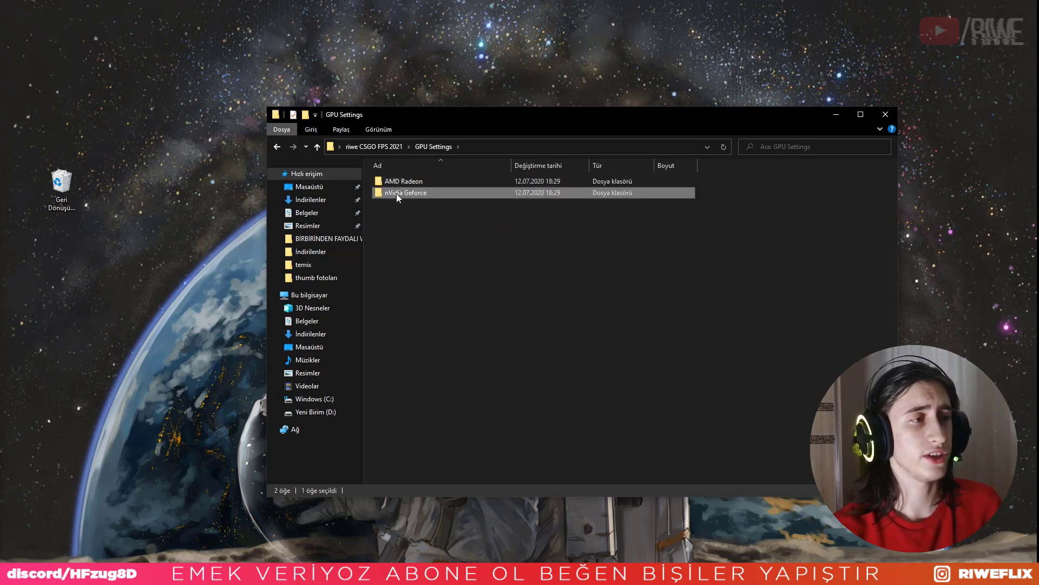
pyautogui.doubleClick(396, 194)
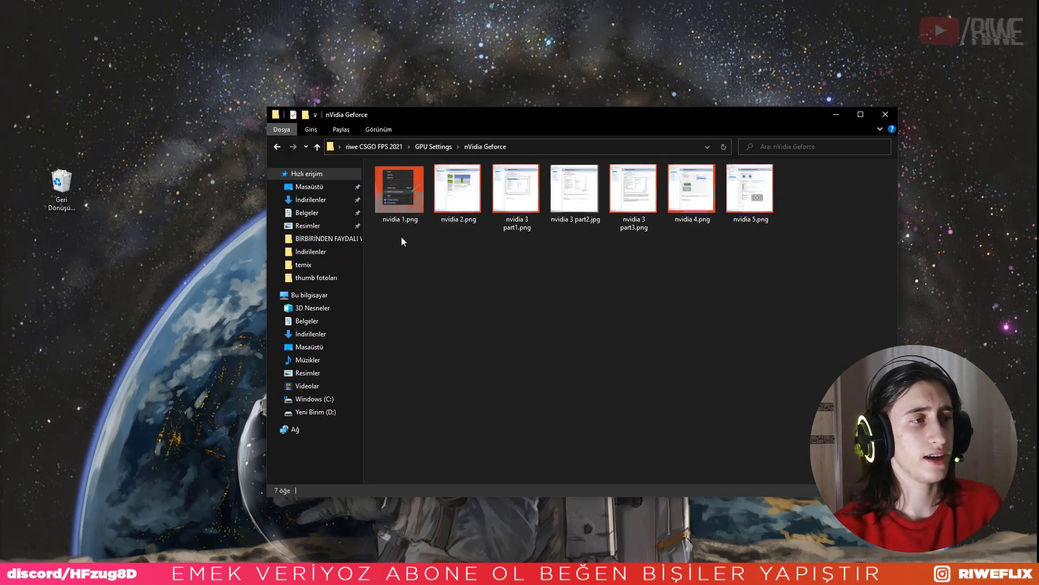
pyautogui.hotkey('alt', 'Left')
pyautogui.hotkey('alt', 'Left')
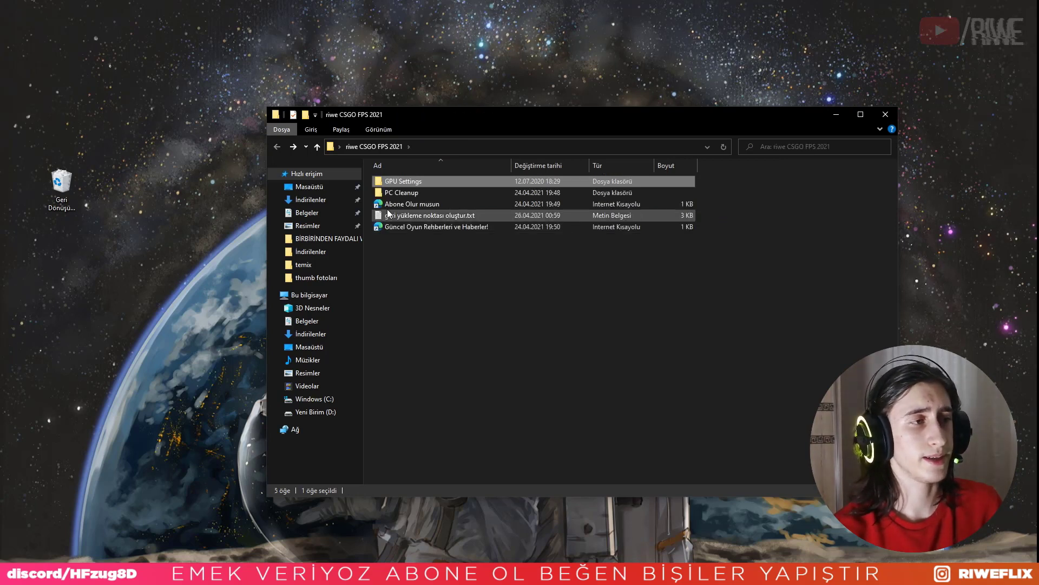
# Open the PC Cleanup folder and look over its Disk Clean-Up shortcut and Gereksiz Dosyaları Temizle.bat file
pyautogui.click(398, 193)
pyautogui.doubleClick(398, 193)
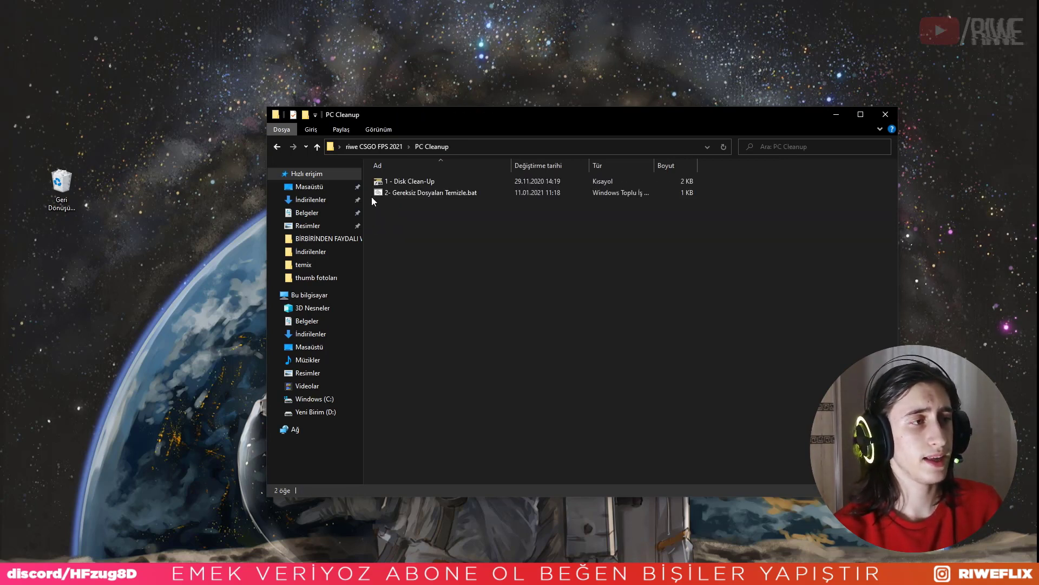
pyautogui.moveTo(372, 199); pyautogui.dragTo(745, 163)
pyautogui.moveTo(736, 205); pyautogui.dragTo(273, 167)
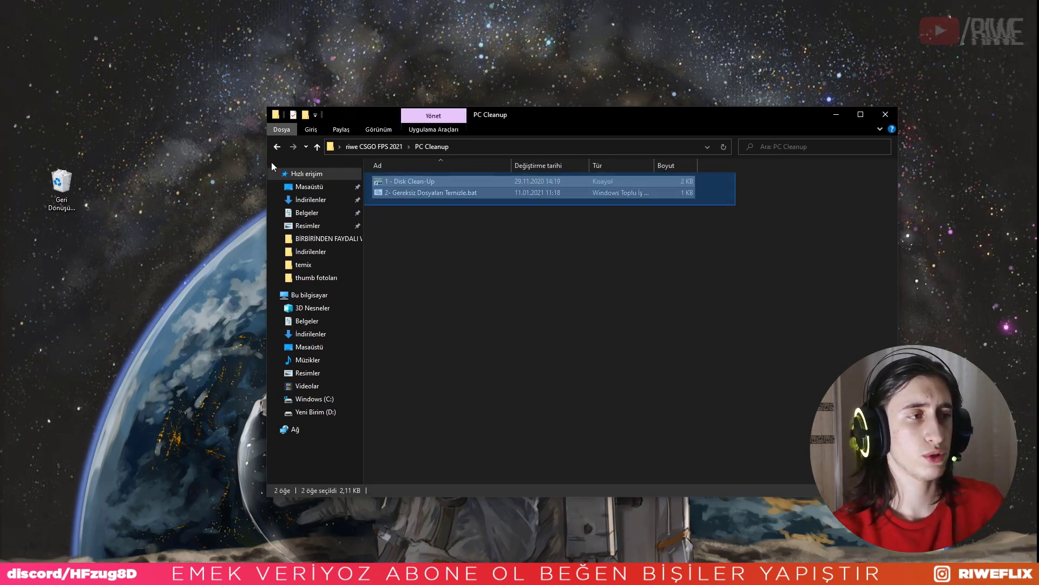
pyautogui.click(405, 184)
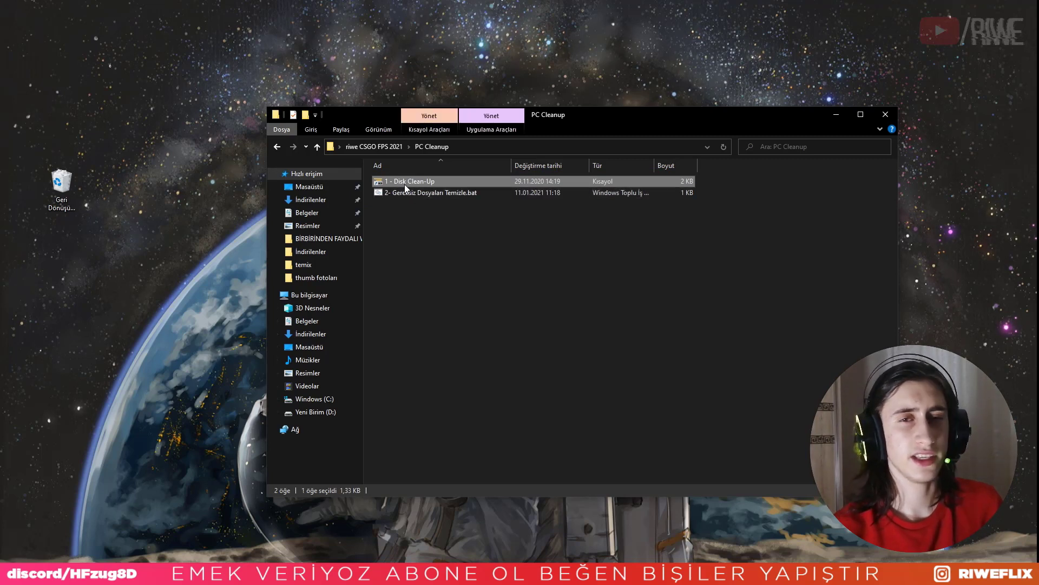
pyautogui.click(393, 196)
pyautogui.moveTo(372, 192); pyautogui.dragTo(691, 188)
# Launch 1 - Disk Clean-Up and scan the Windows (C:) drive
pyautogui.doubleClick(389, 181)
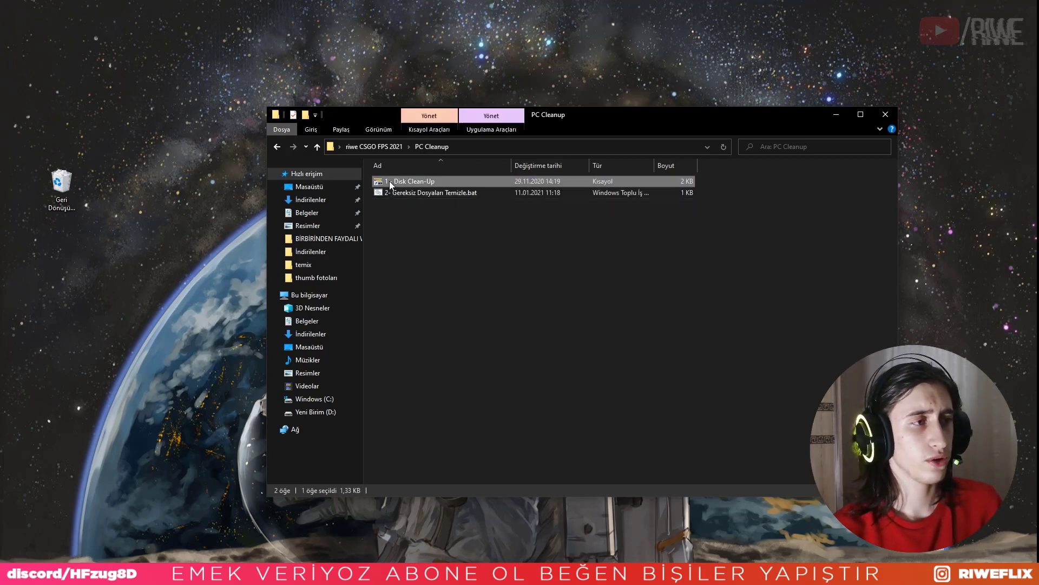
pyautogui.click(491, 287)
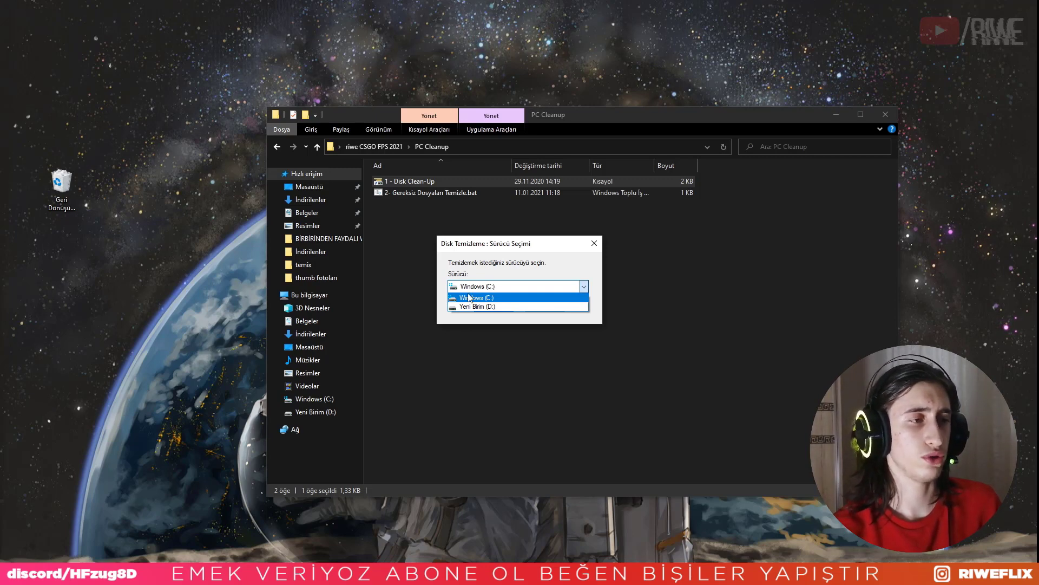
pyautogui.click(469, 300)
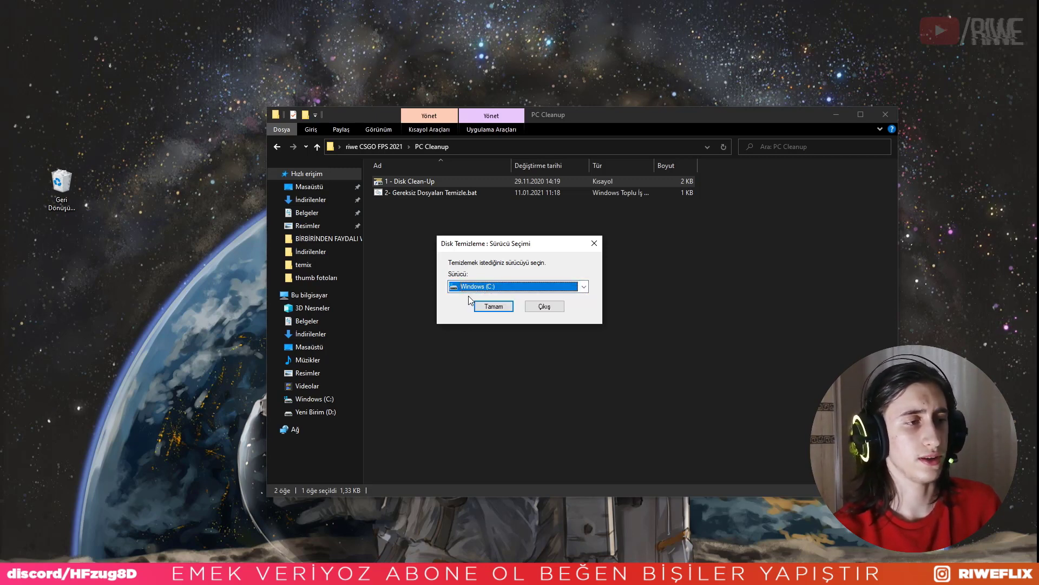
pyautogui.click(485, 308)
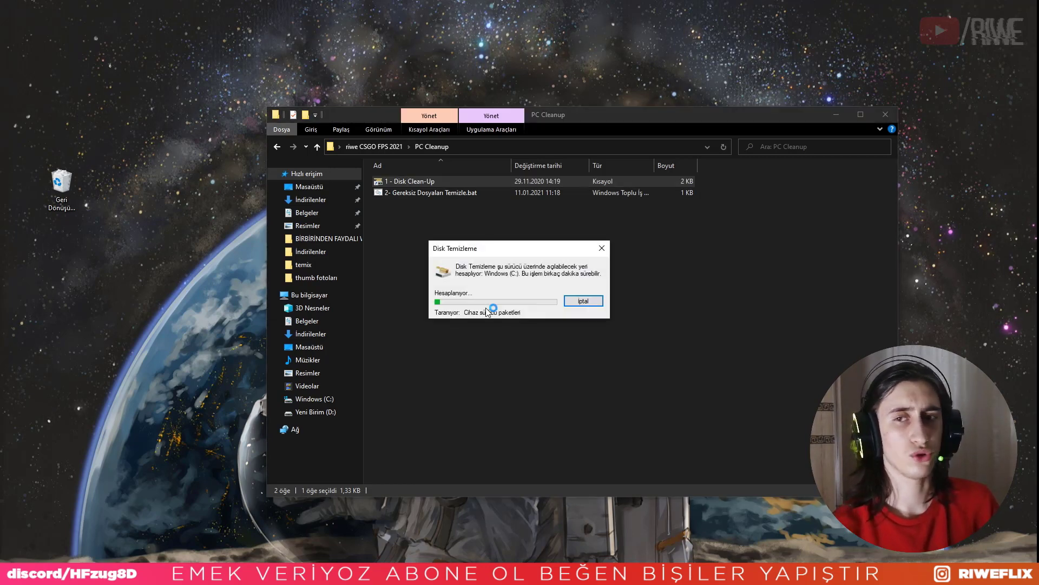
# Review the deletable file categories for Windows (C:), including Geri Dönüşüm Kutusu, cancel the deletion at its confirmation and close Disk Temizleme
pyautogui.scroll(-3, 600, 205)
pyautogui.moveTo(599, 205); pyautogui.dragTo(606, 214)
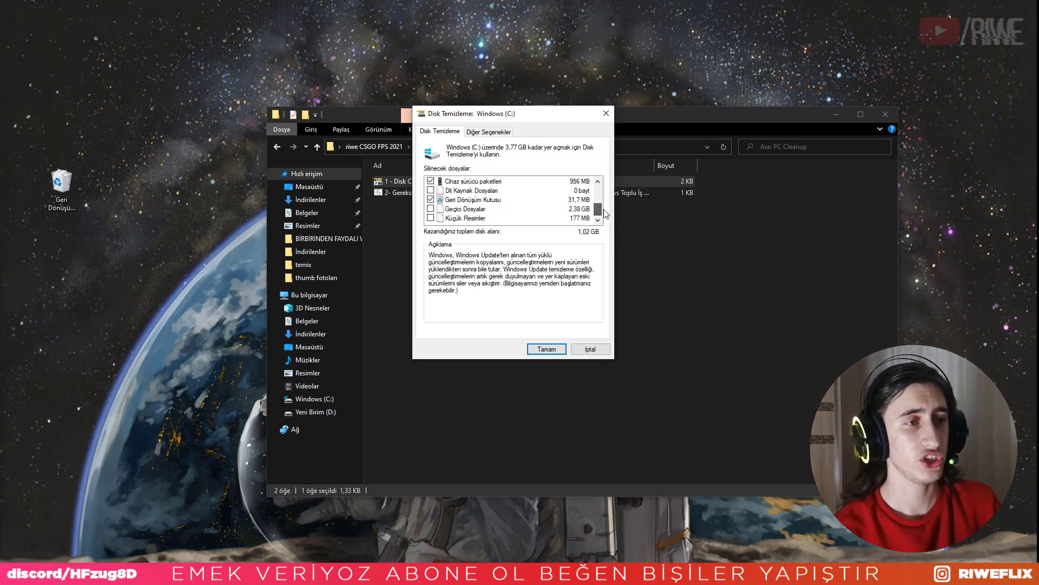
pyautogui.click(443, 201)
pyautogui.scroll(1, 449, 207)
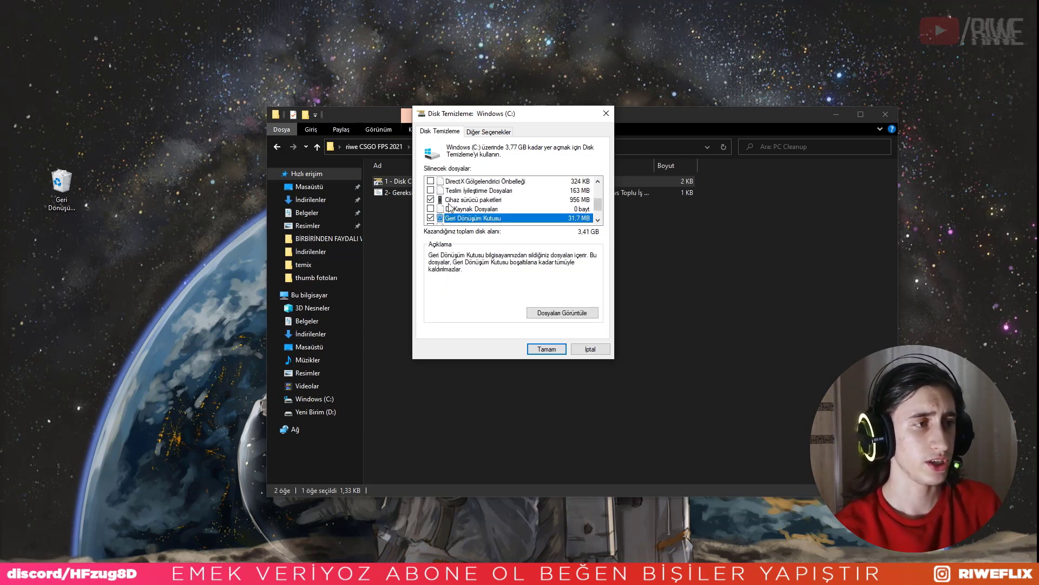
pyautogui.scroll(2, 449, 201)
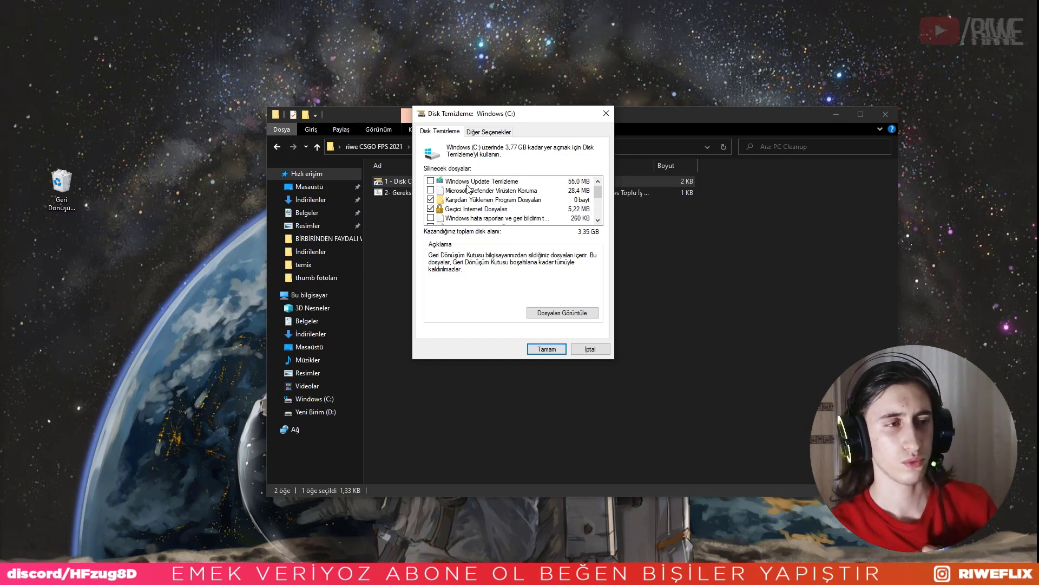
pyautogui.click(546, 348)
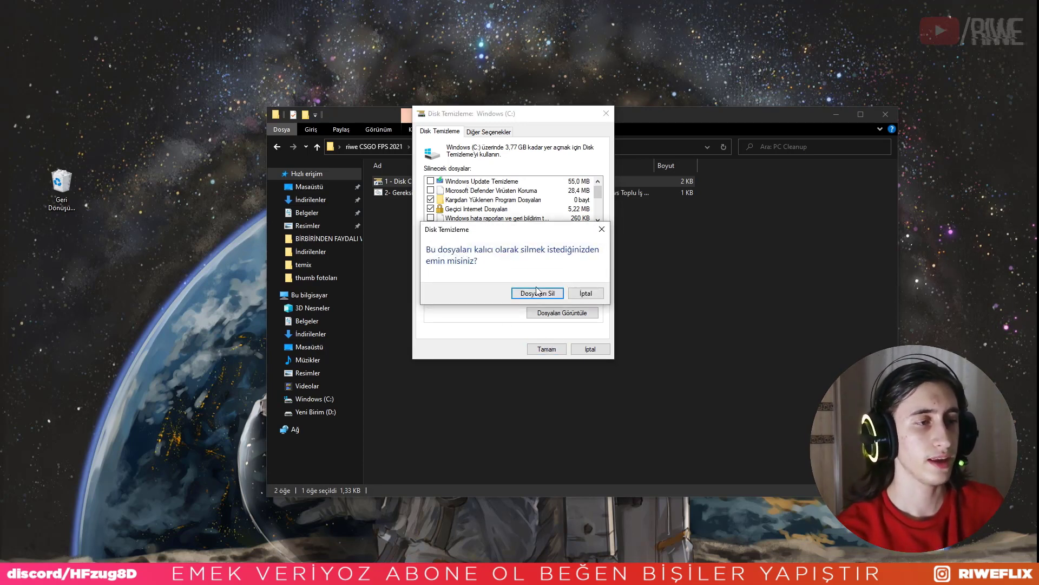
pyautogui.click(585, 293)
pyautogui.click(605, 113)
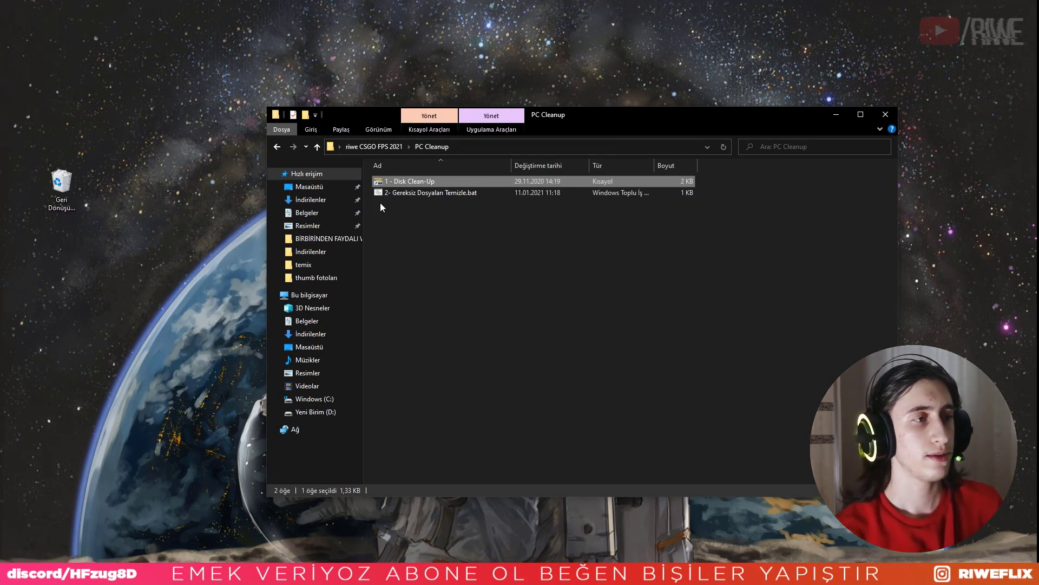
# Run 2- Gereksiz Dosyaları Temizle.bat to delete temporary files, and close its command window
pyautogui.click(439, 194)
pyautogui.doubleClick(438, 194)
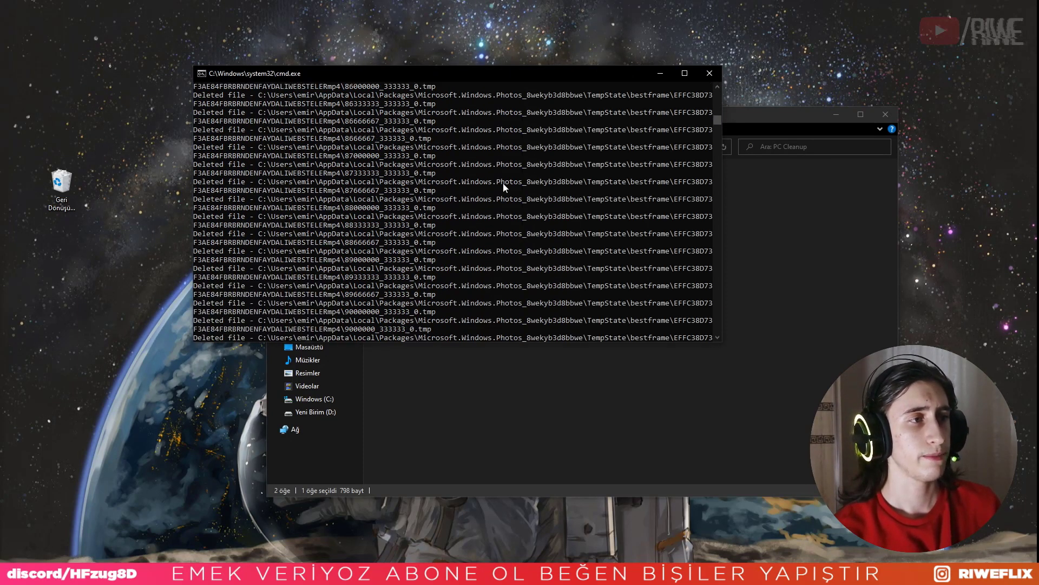
pyautogui.moveTo(720, 109); pyautogui.dragTo(720, 91)
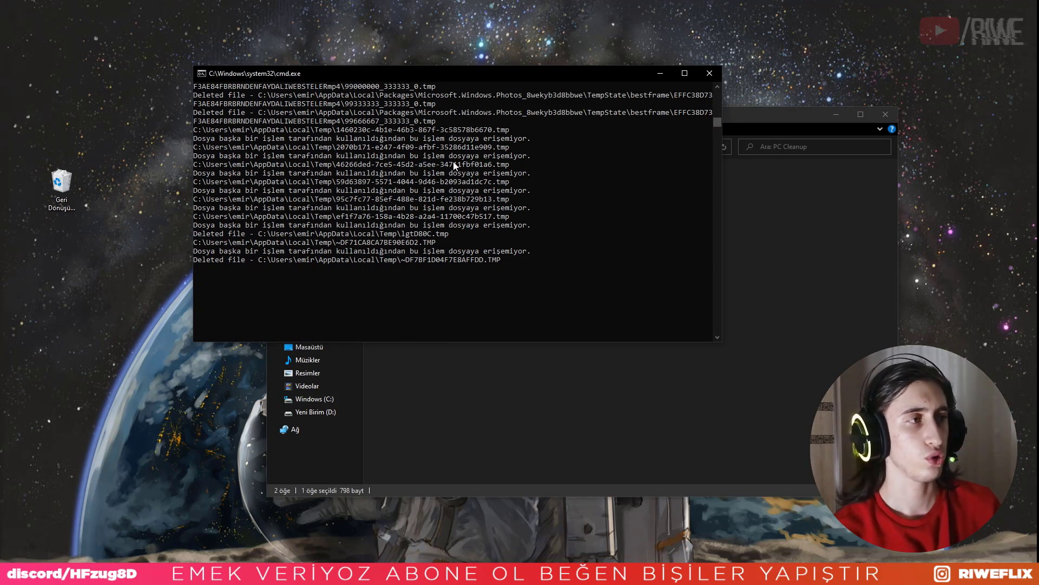
pyautogui.click(709, 71)
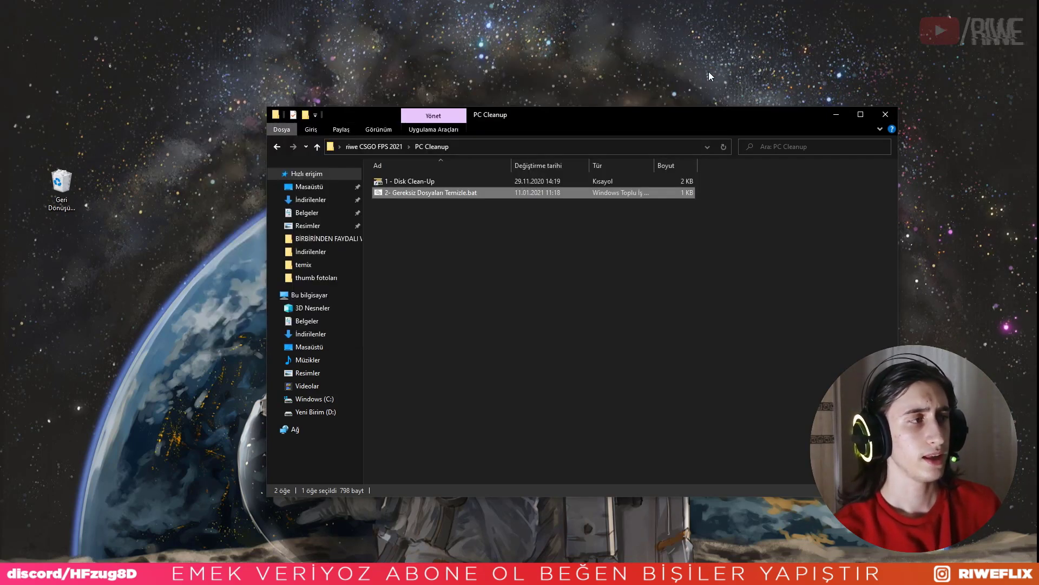
# Empty the recycle bin, confirming permanent deletion, and close the PC Cleanup window
pyautogui.click(59, 181)
pyautogui.rightClick(59, 181)
pyautogui.click(71, 199)
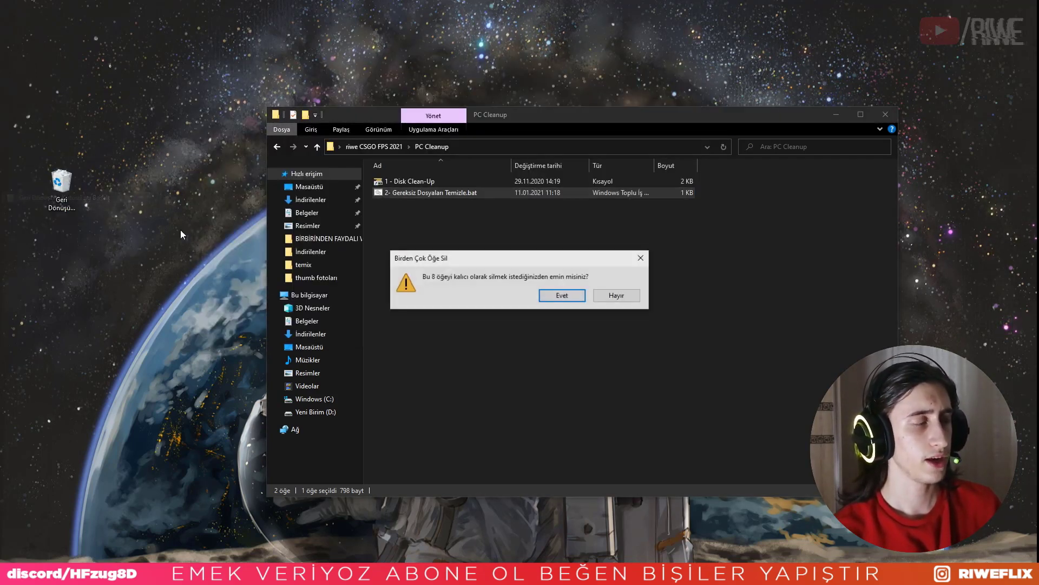
pyautogui.click(571, 298)
pyautogui.moveTo(541, 114); pyautogui.dragTo(491, 117)
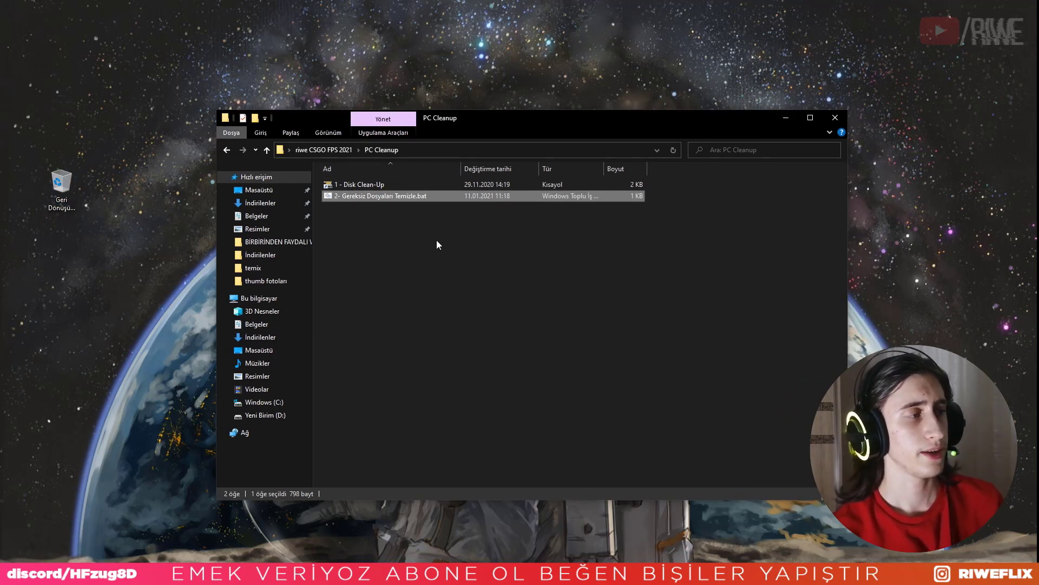
pyautogui.click(437, 241)
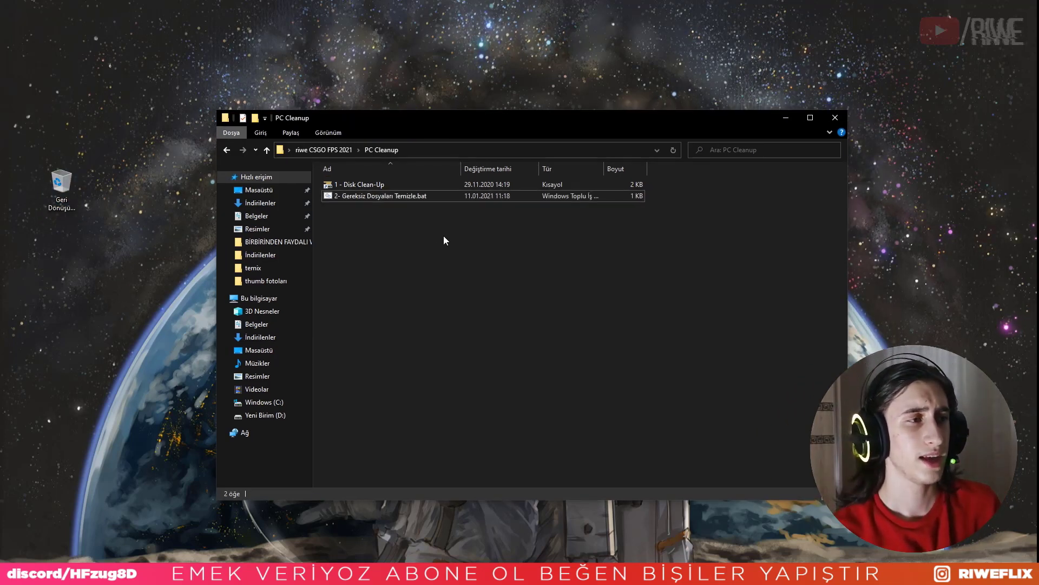
pyautogui.click(836, 117)
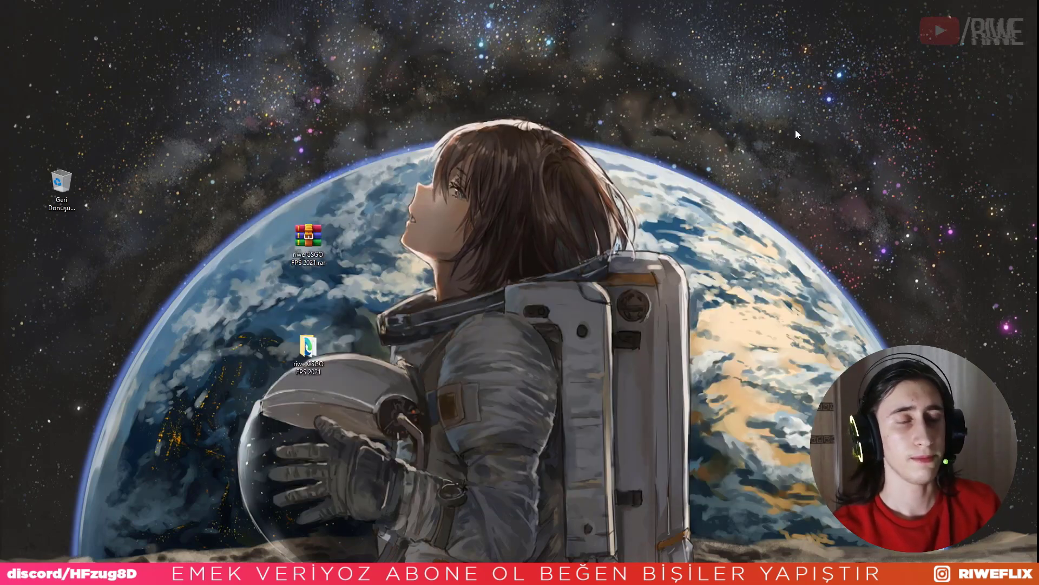
# Run msconfig and open the advanced boot options of the Windows 10 installation in Sistem Yapılandırması
pyautogui.press('super+r')
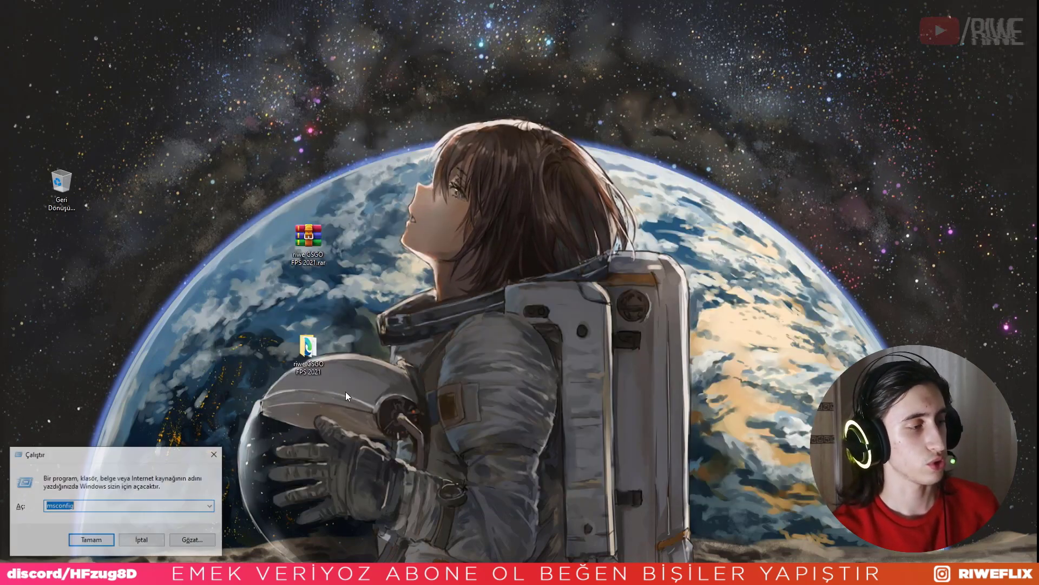
pyautogui.moveTo(147, 453); pyautogui.dragTo(513, 213)
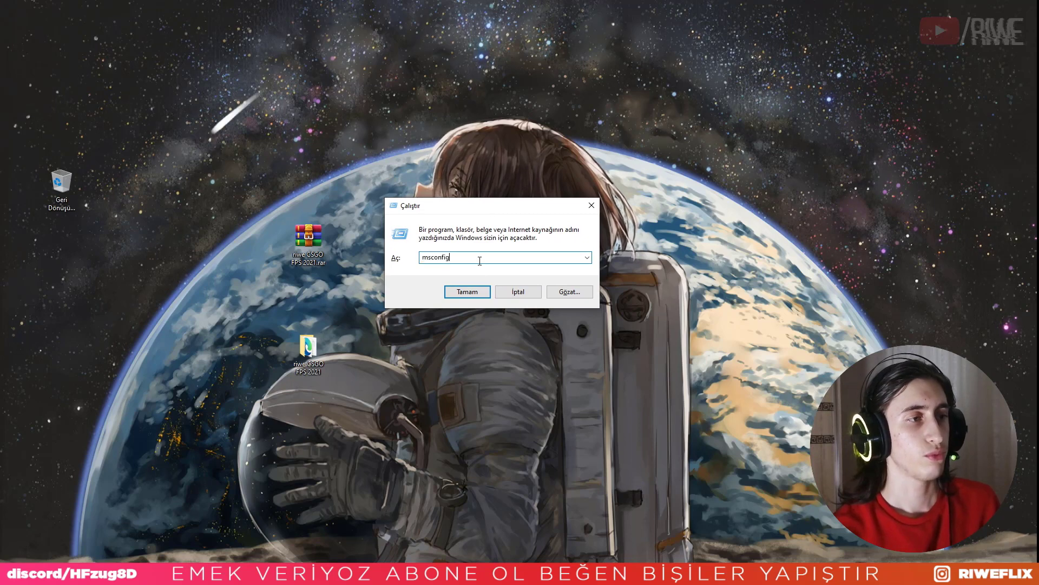
pyautogui.click(461, 291)
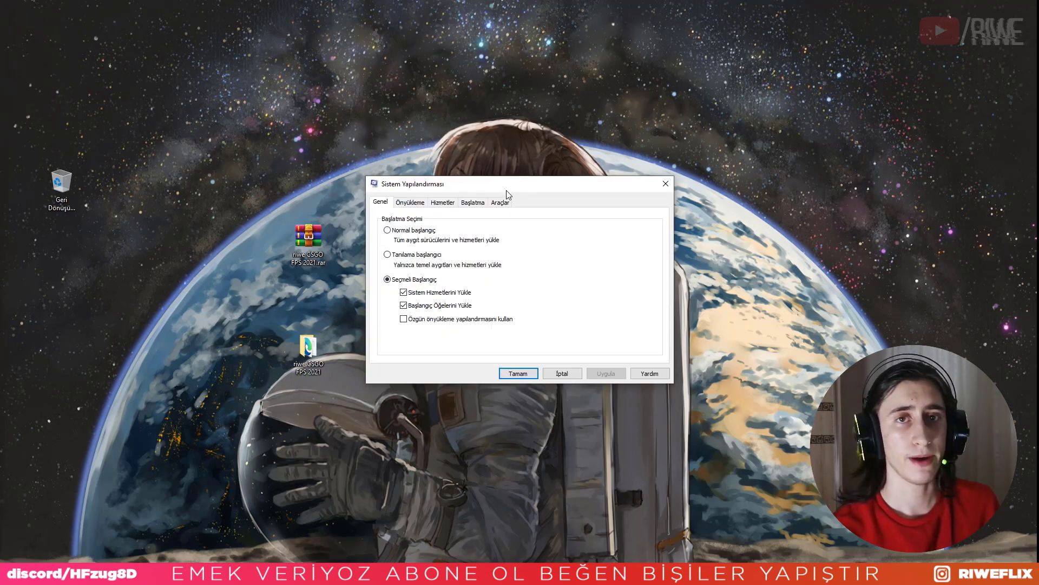
pyautogui.click(409, 204)
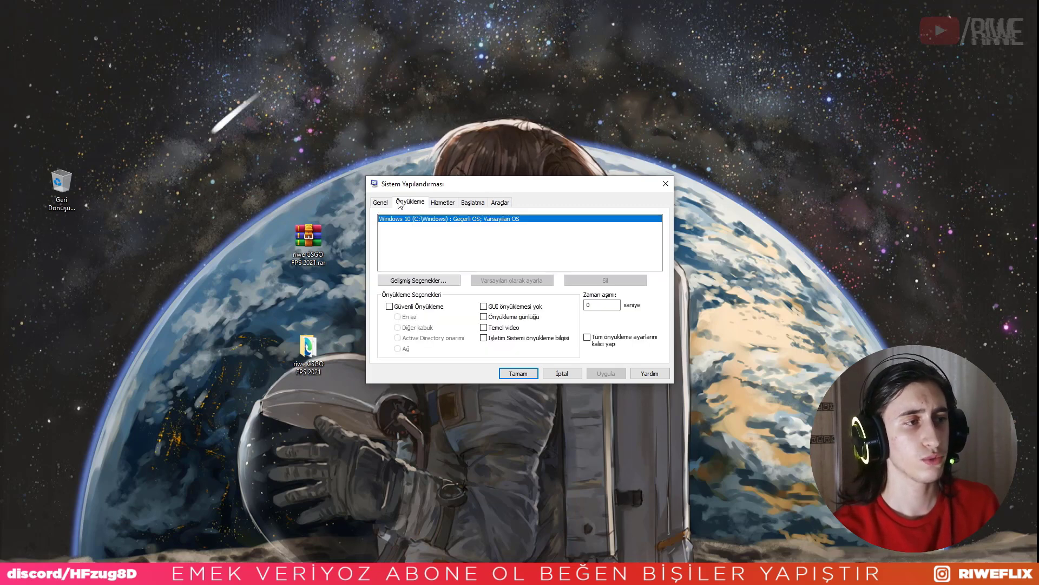
pyautogui.click(419, 280)
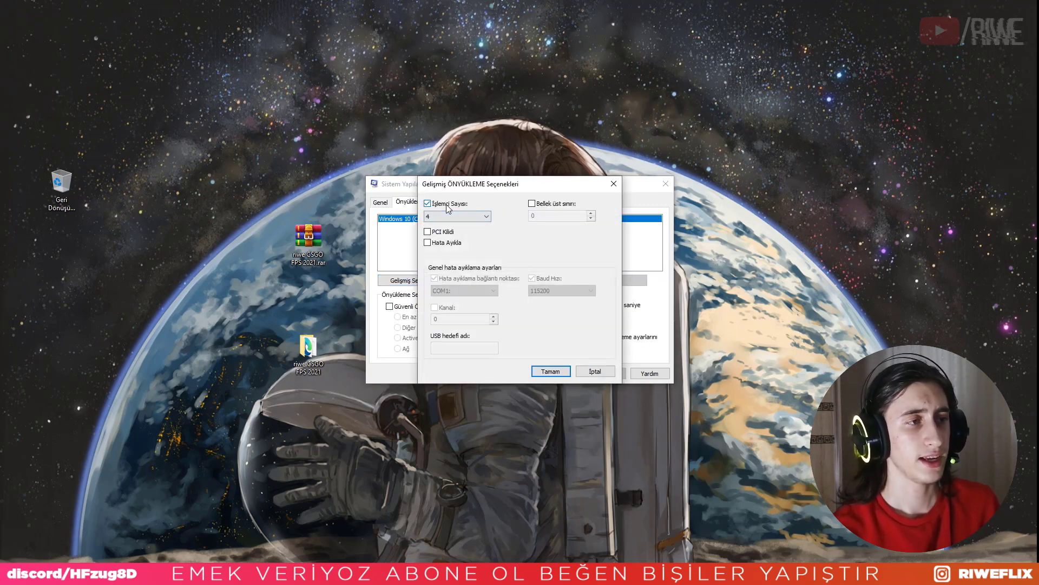
# Enable İşlemci Sayısı, set it to 4 processors, and accept the advanced boot options
pyautogui.click(427, 203)
pyautogui.click(427, 204)
pyautogui.click(457, 216)
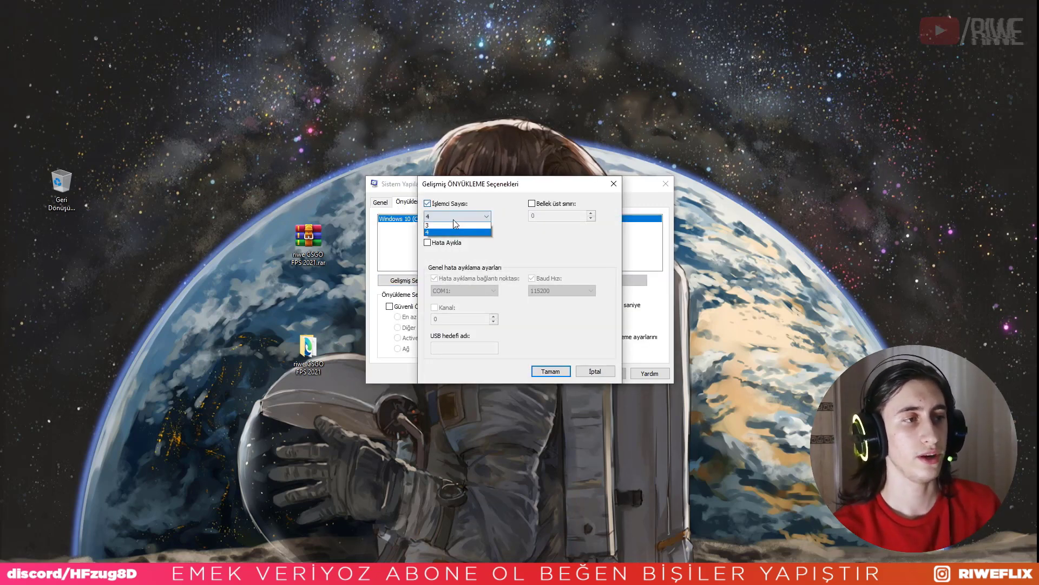
pyautogui.click(450, 226)
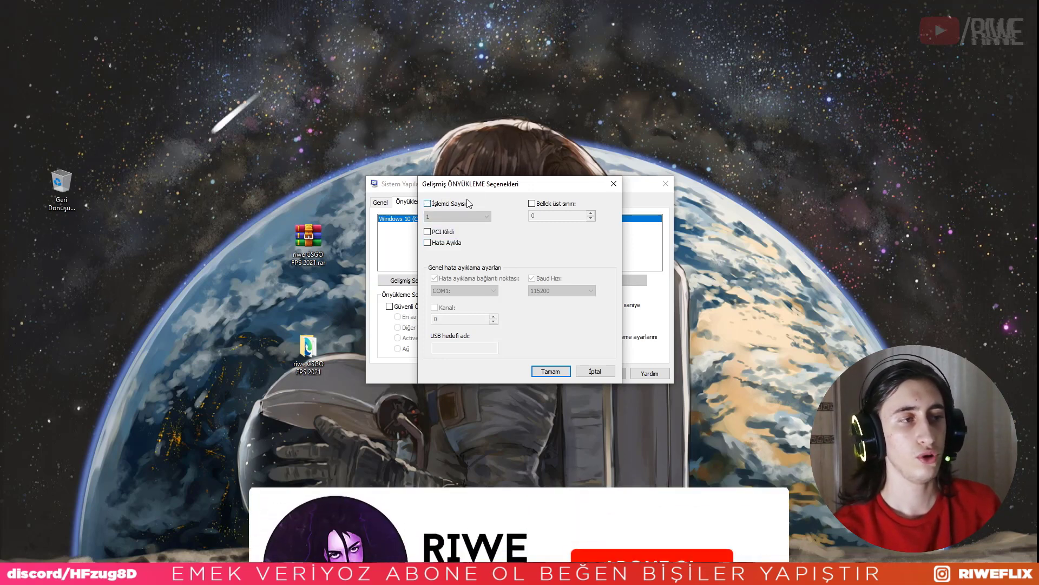
pyautogui.click(432, 218)
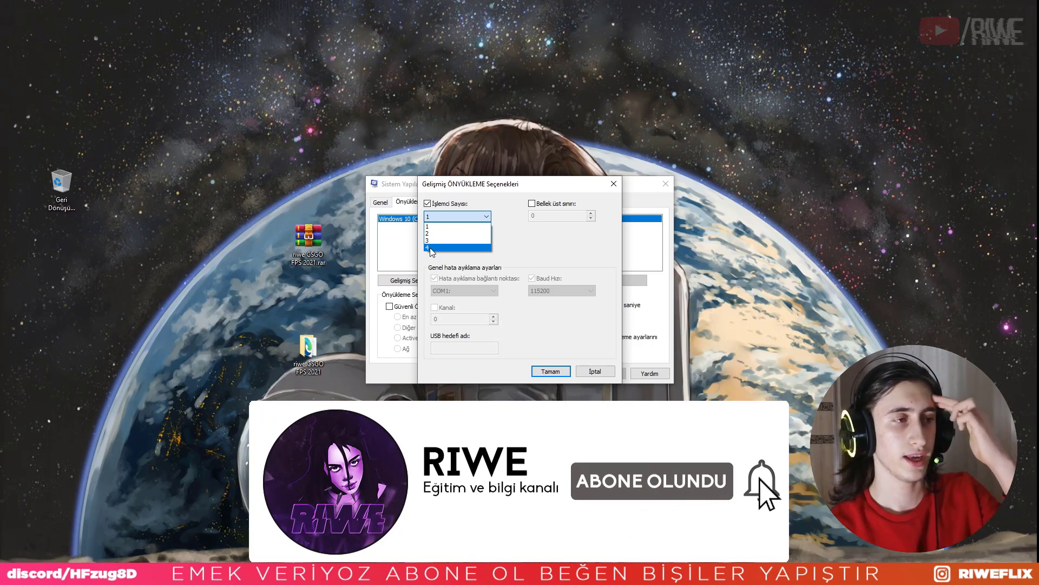
pyautogui.click(431, 247)
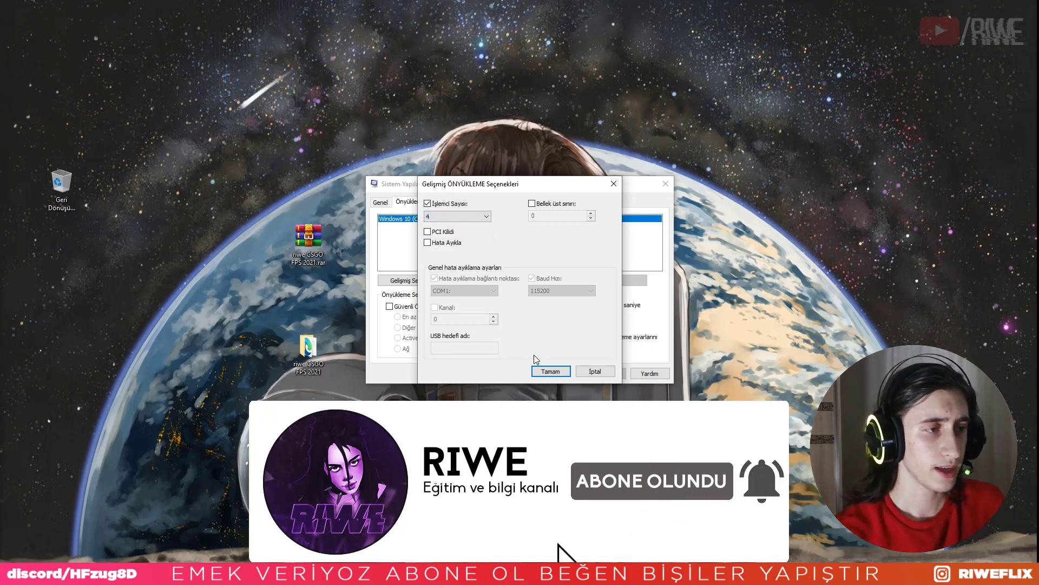
pyautogui.click(550, 371)
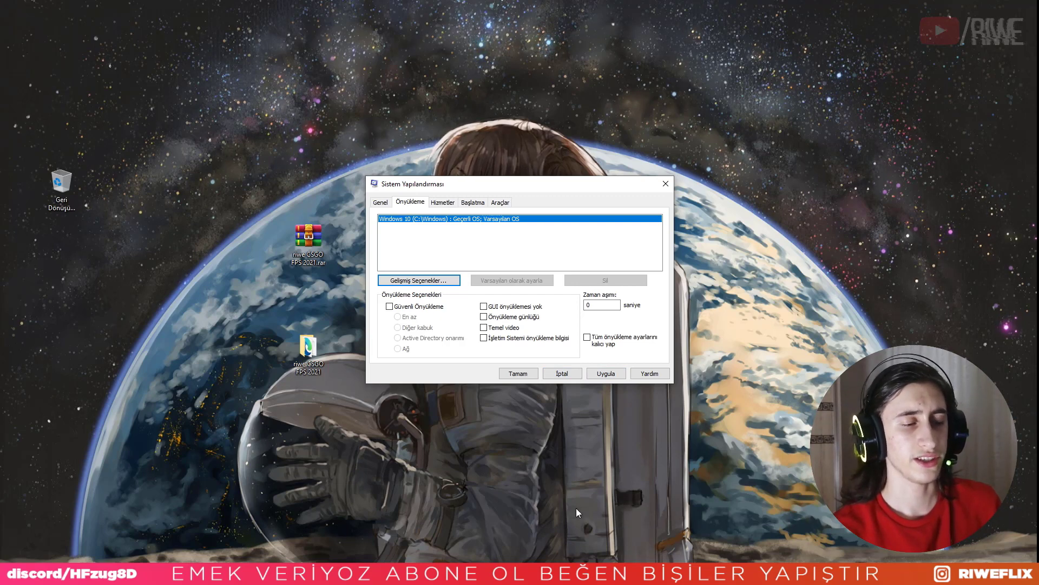
# Apply the boot changes in Sistem Yapılandırması and open Görev Yöneticisi from it to manage the startup programs
pyautogui.click(603, 373)
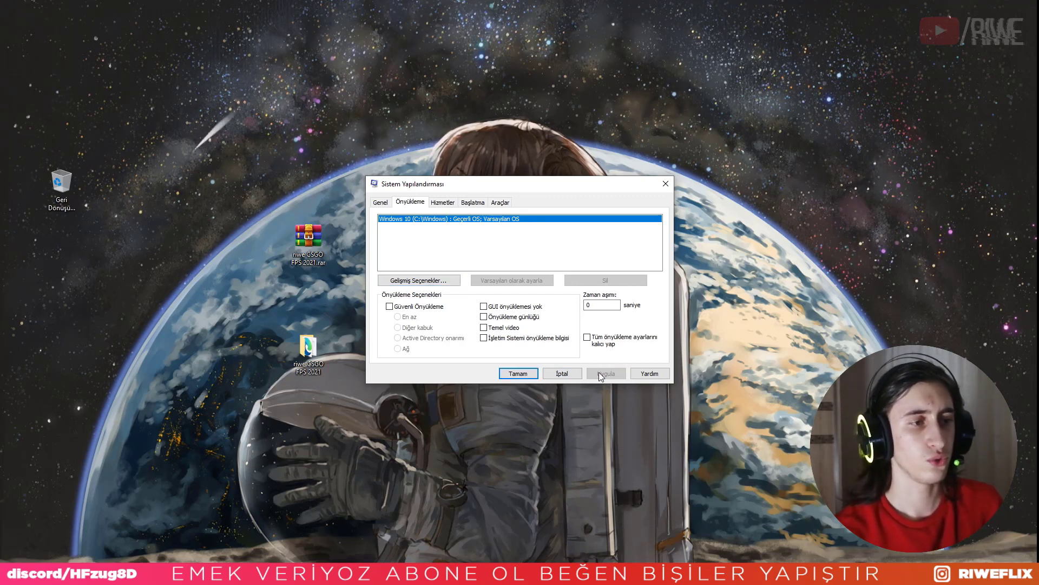
pyautogui.click(476, 205)
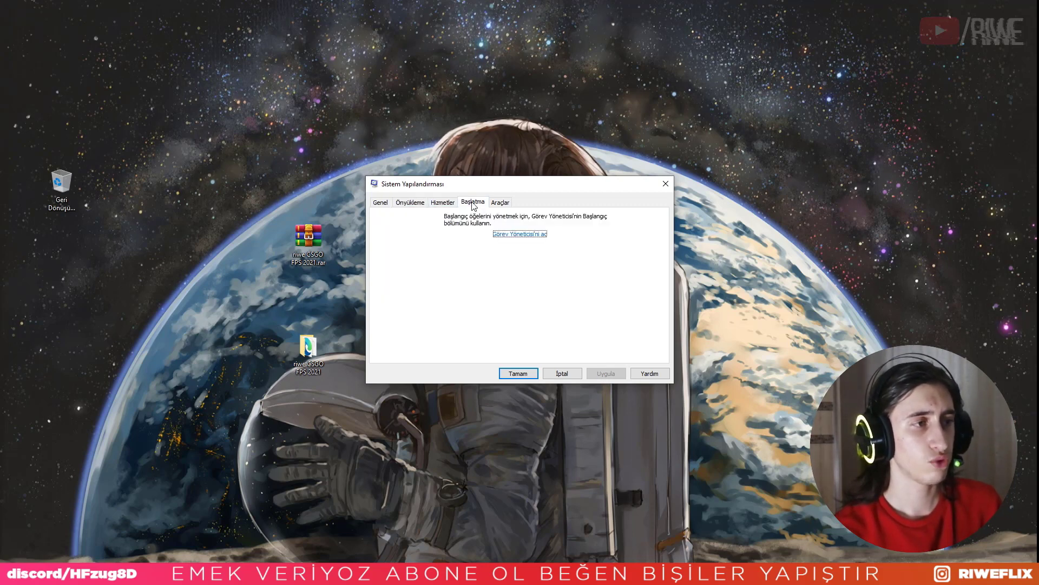
pyautogui.click(506, 236)
pyautogui.moveTo(534, 142); pyautogui.dragTo(498, 140)
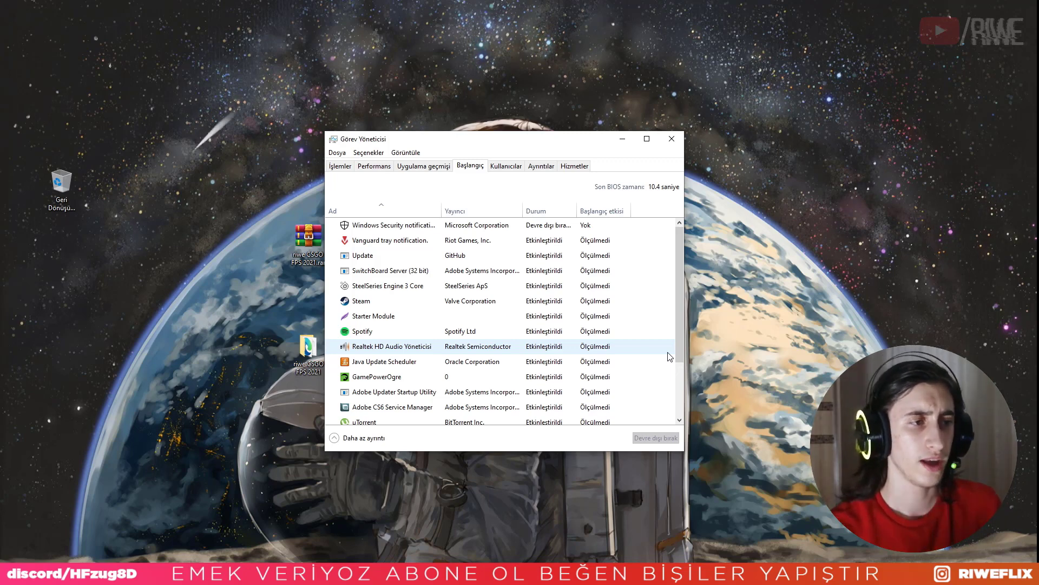
# Disable µTorrent in the list of startup programs
pyautogui.scroll(-2, 469, 324)
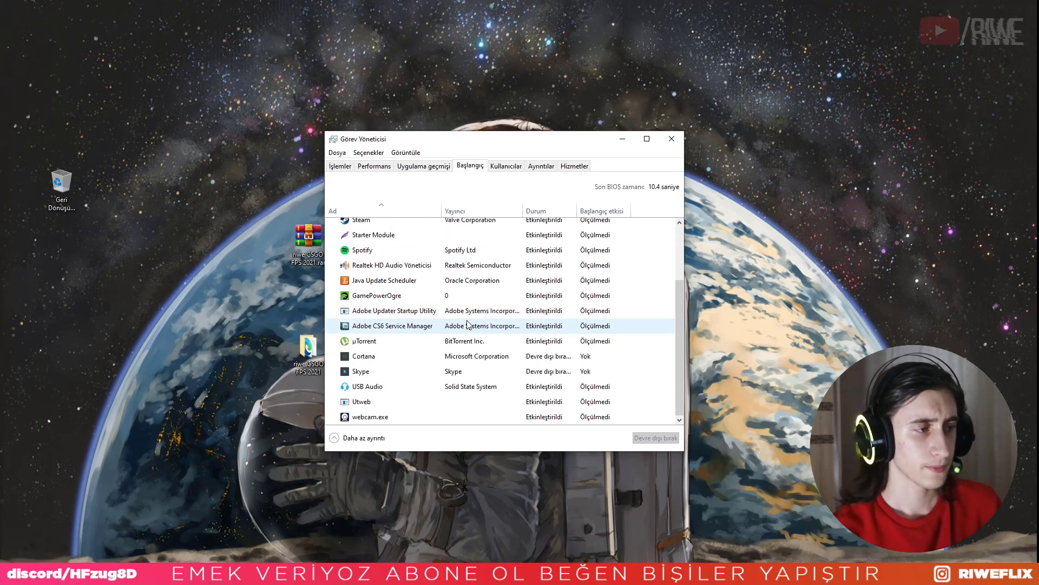
pyautogui.rightClick(411, 342)
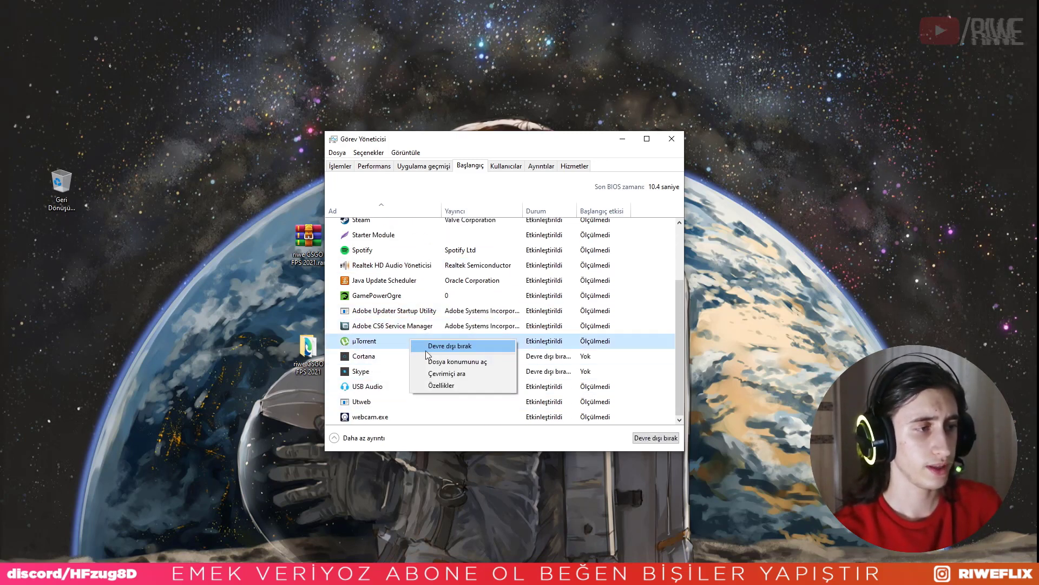
pyautogui.click(431, 347)
pyautogui.rightClick(405, 325)
pyautogui.click(375, 311)
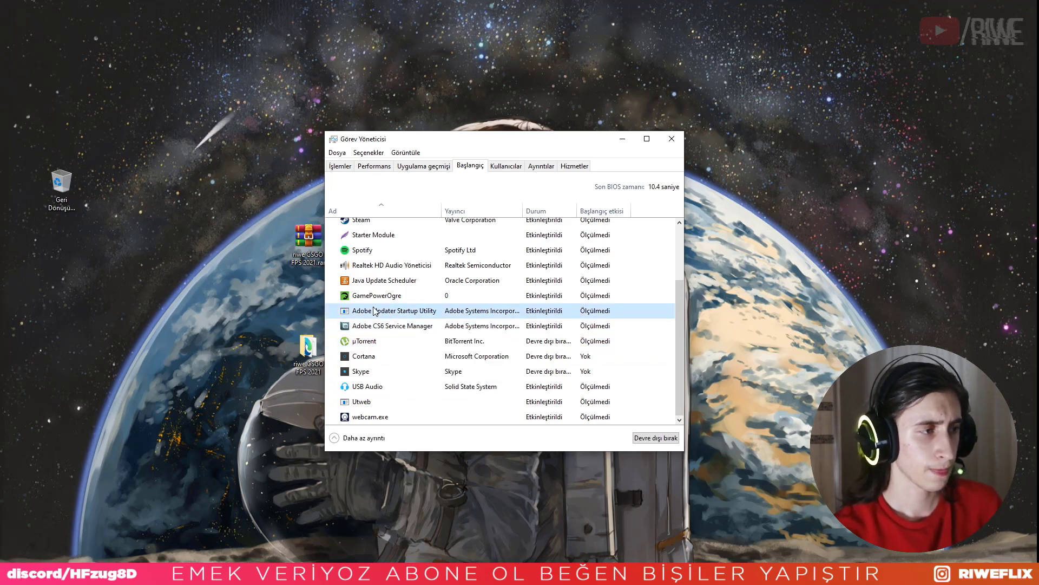
# Disable Steam and SteelSeries Engine 3 Core in the list of startup programs
pyautogui.scroll(1, 377, 312)
pyautogui.scroll(4, 378, 311)
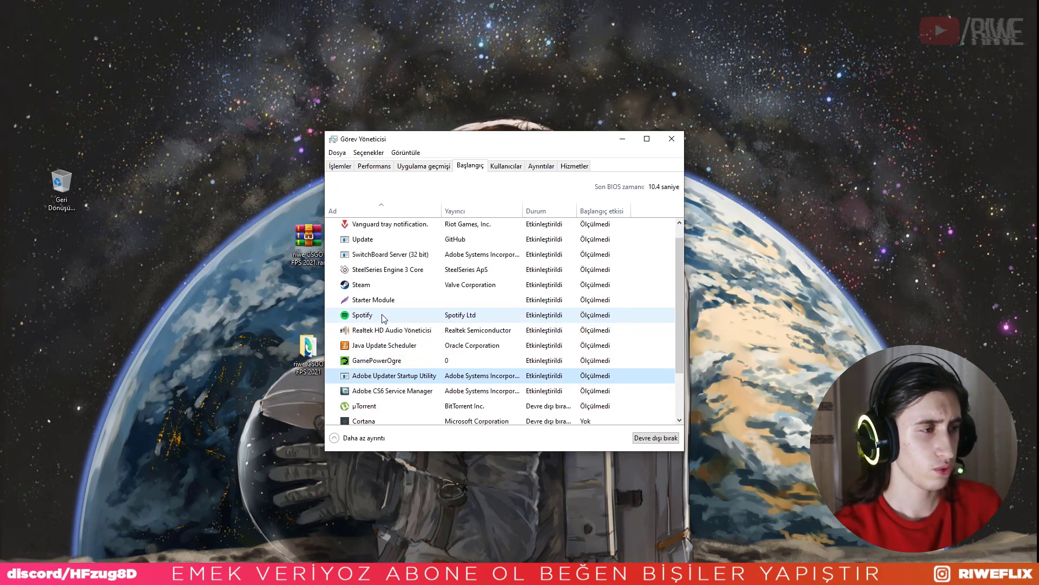
pyautogui.rightClick(383, 301)
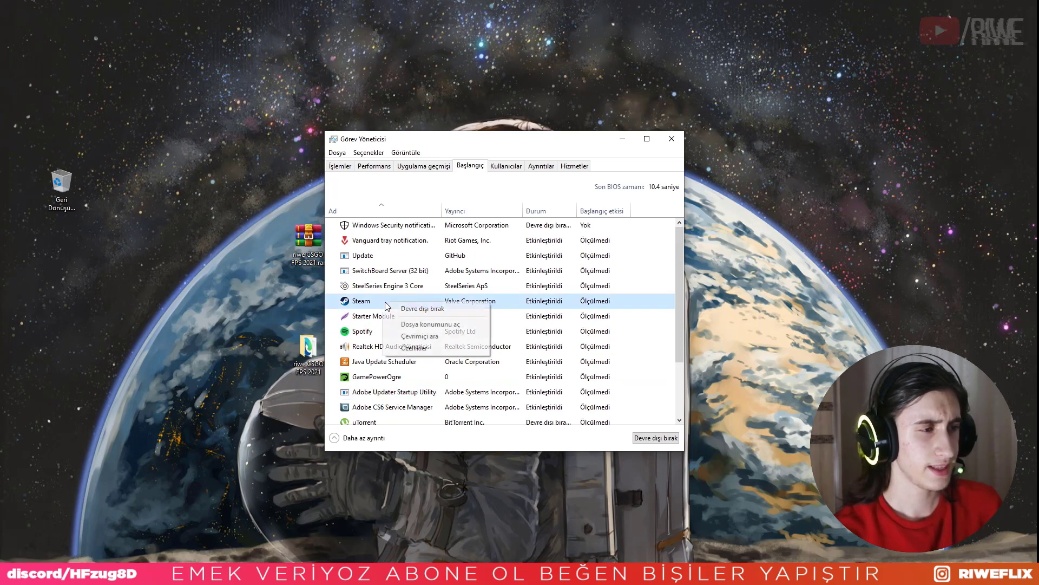
pyautogui.click(398, 307)
pyautogui.click(387, 286)
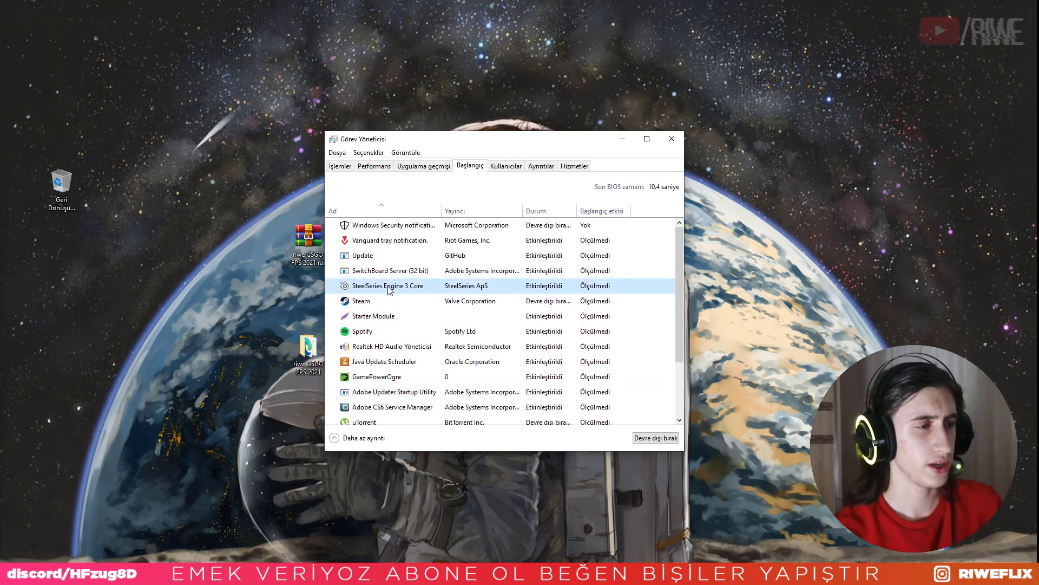
pyautogui.rightClick(388, 287)
pyautogui.click(403, 295)
# Disable webcam.exe and Utweb in the list of startup programs
pyautogui.scroll(-5, 387, 325)
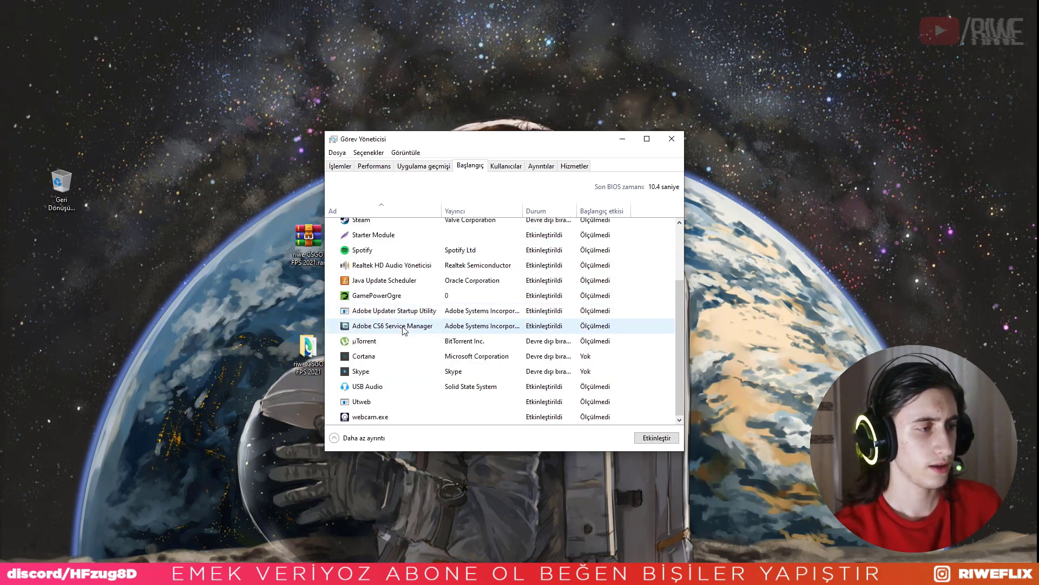
pyautogui.rightClick(403, 422)
pyautogui.click(439, 425)
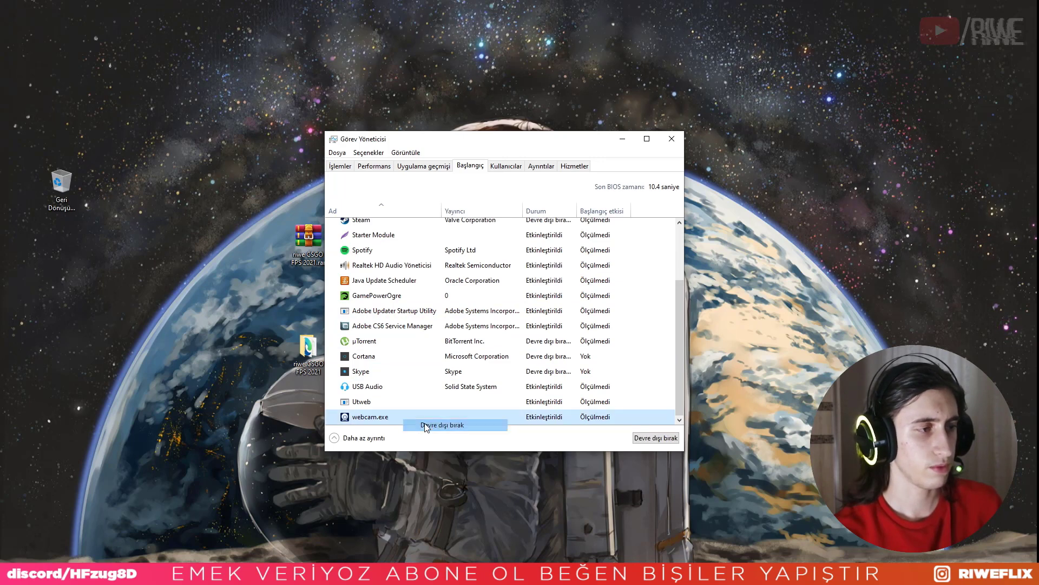
pyautogui.rightClick(409, 401)
pyautogui.click(429, 408)
pyautogui.click(409, 372)
pyautogui.scroll(1, 411, 366)
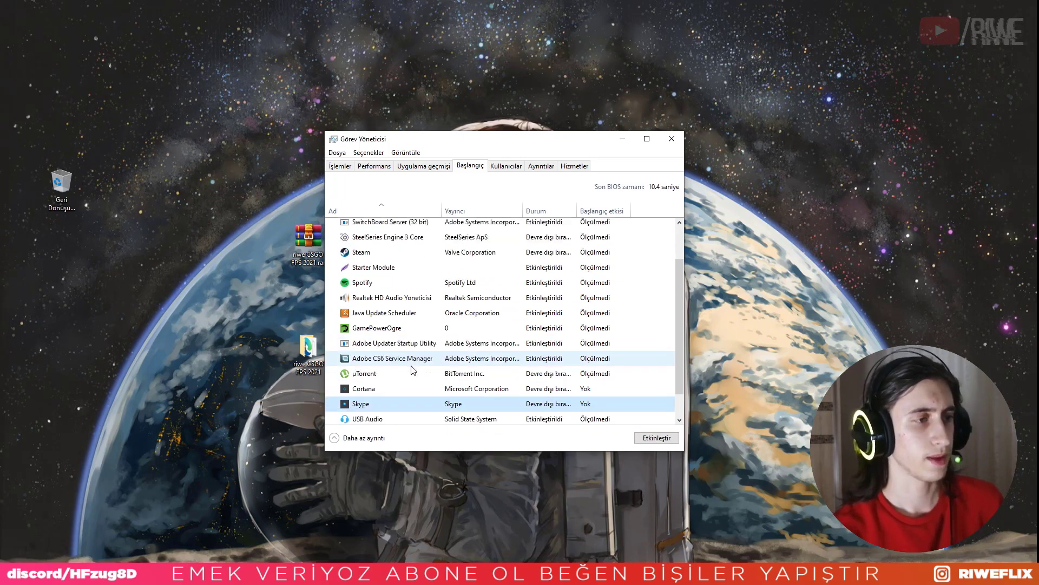
pyautogui.scroll(-1, 411, 365)
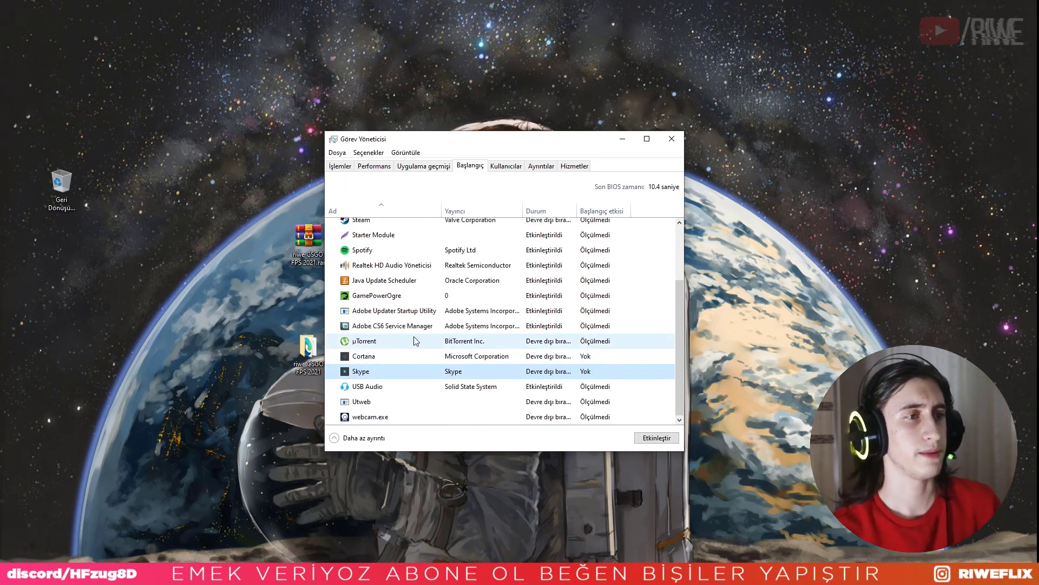
pyautogui.scroll(3, 476, 314)
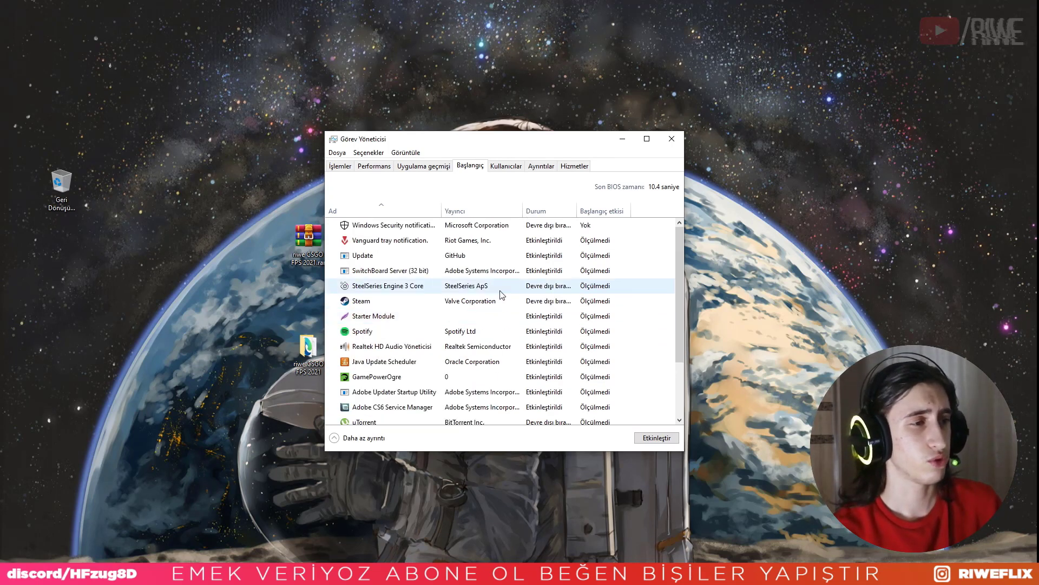
pyautogui.click(506, 166)
pyautogui.click(468, 165)
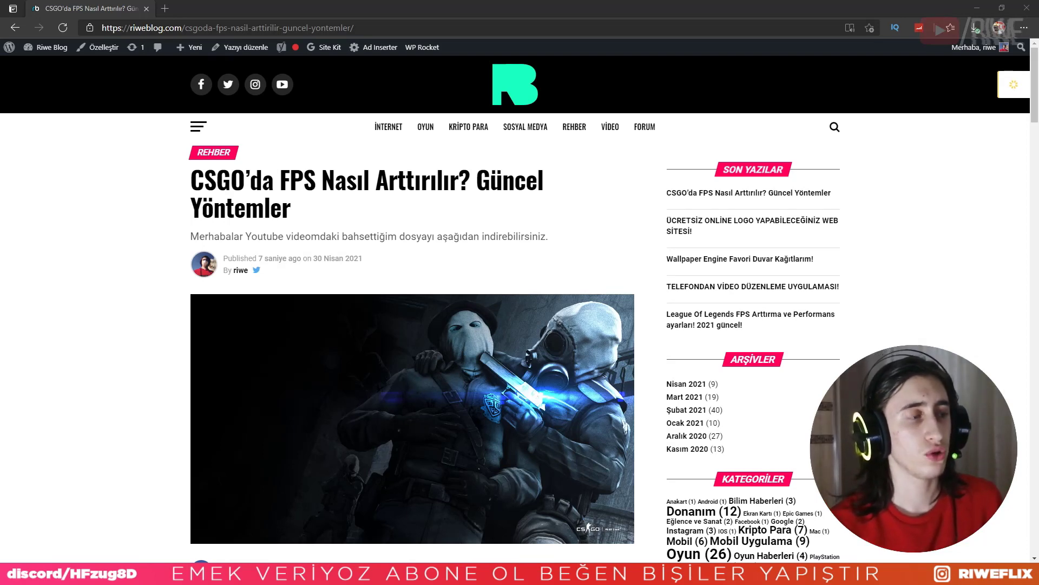
# View the article's download section and the contents of the riwe CSGO FPS 2021 folder, leaving the folder closed and the browser minimized
pyautogui.scroll(-4, 483, 269)
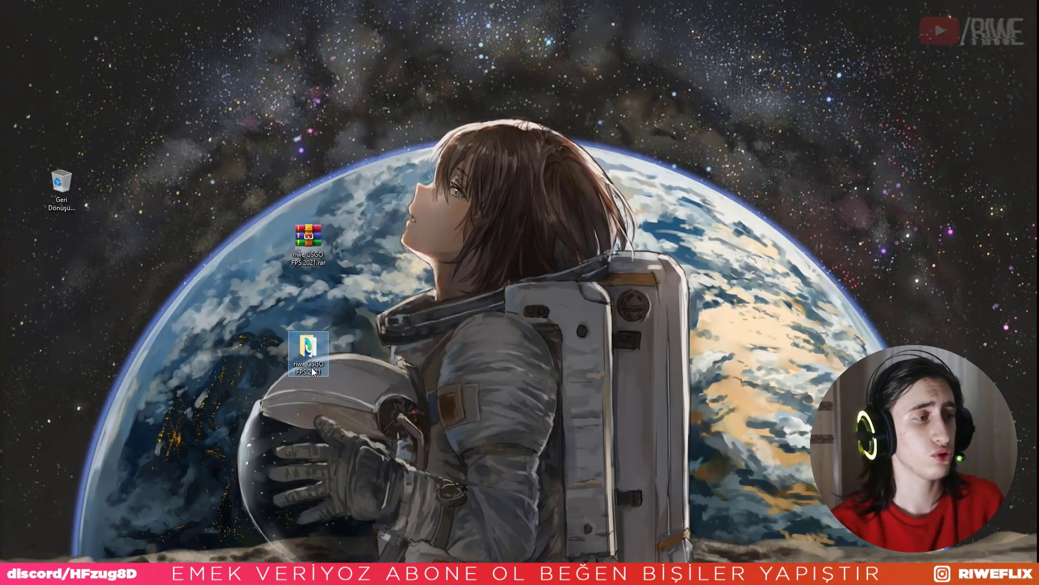
pyautogui.doubleClick(309, 352)
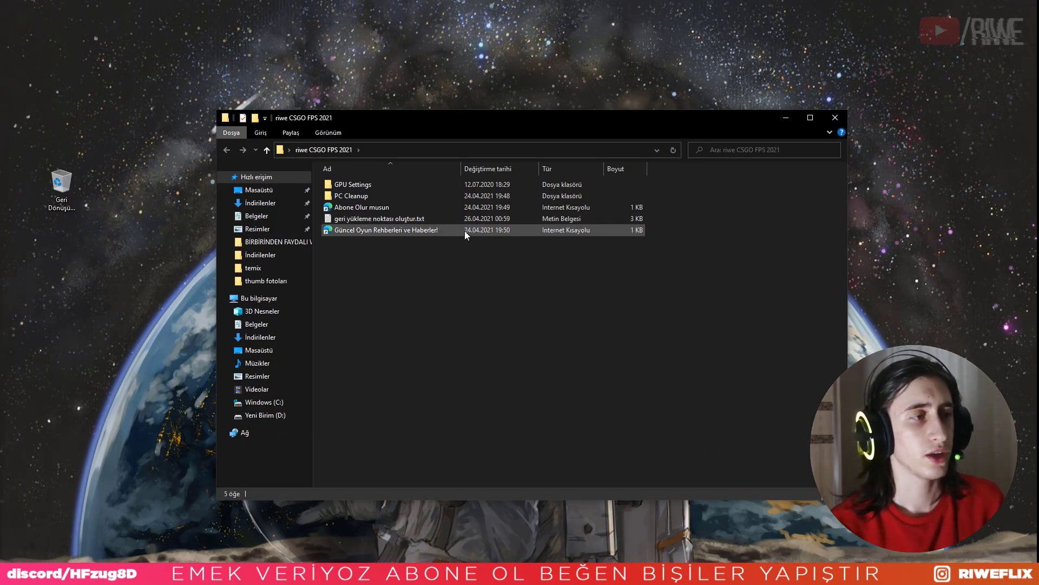
pyautogui.click(840, 119)
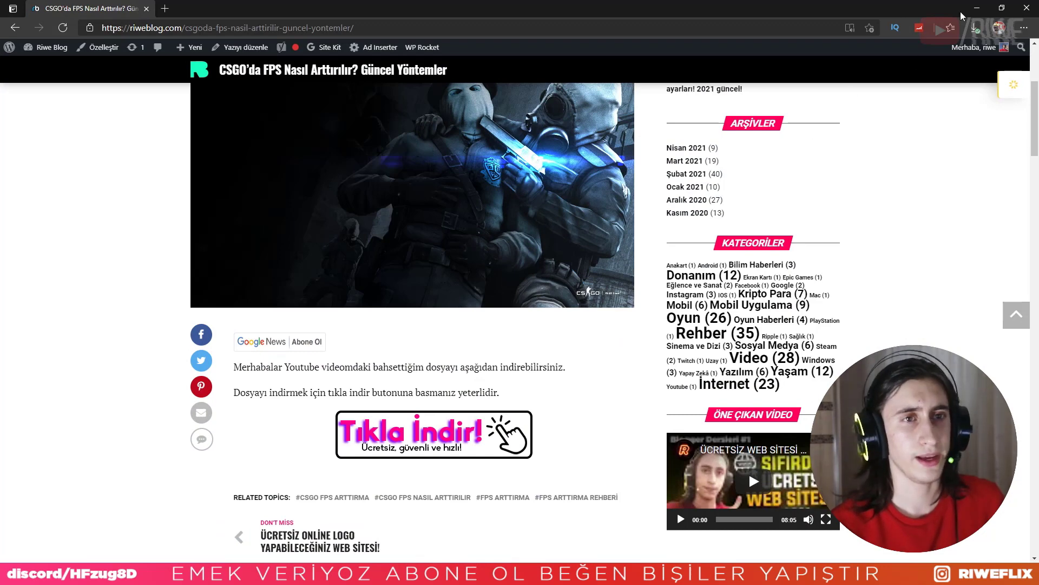
pyautogui.click(976, 8)
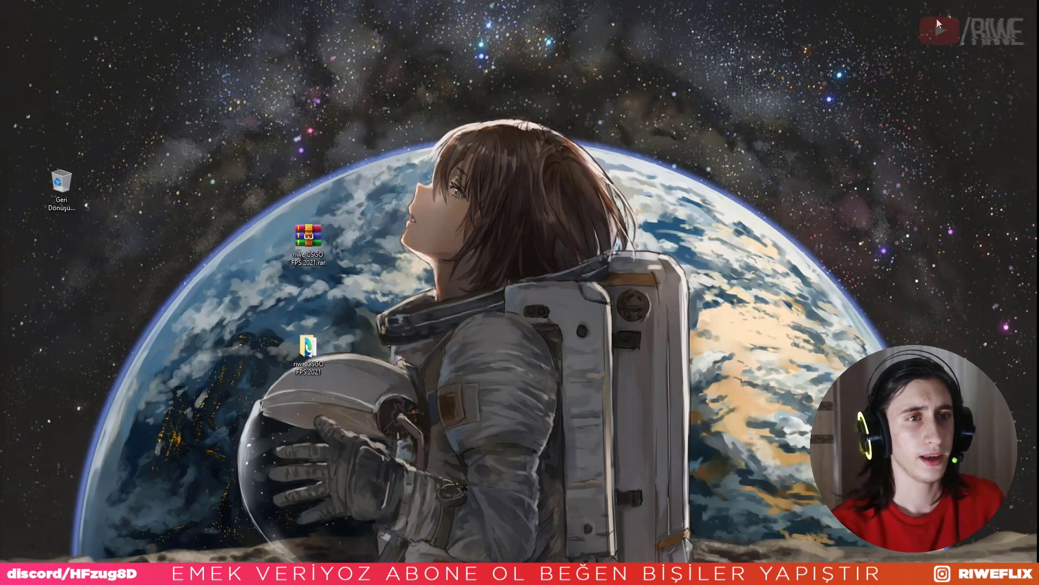